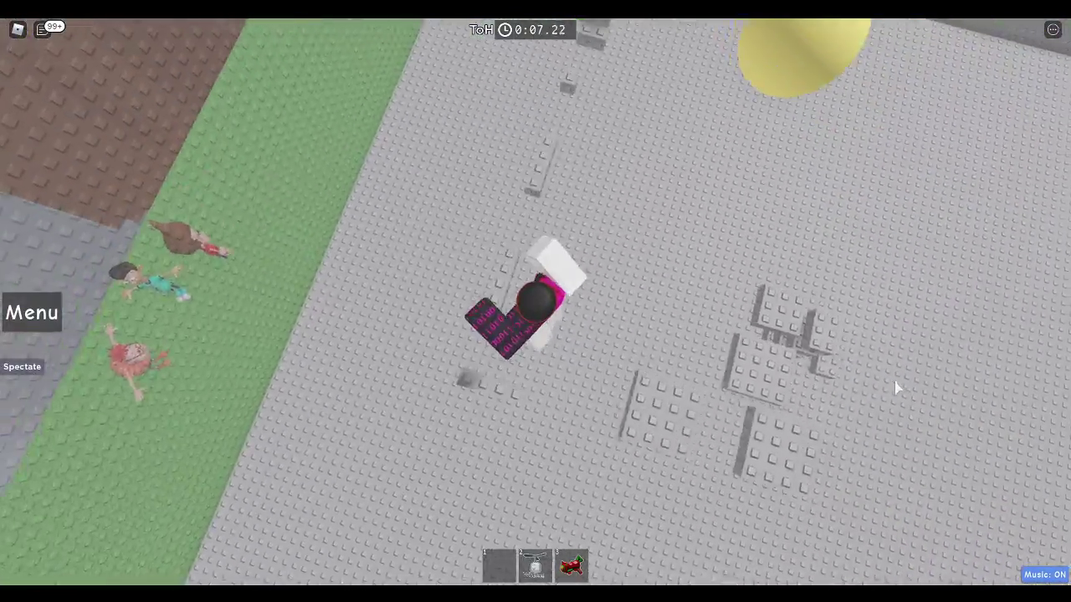
Step: With Shift Lock on, climb the grey truss towers and start up the brick ledge wall
key("shift")
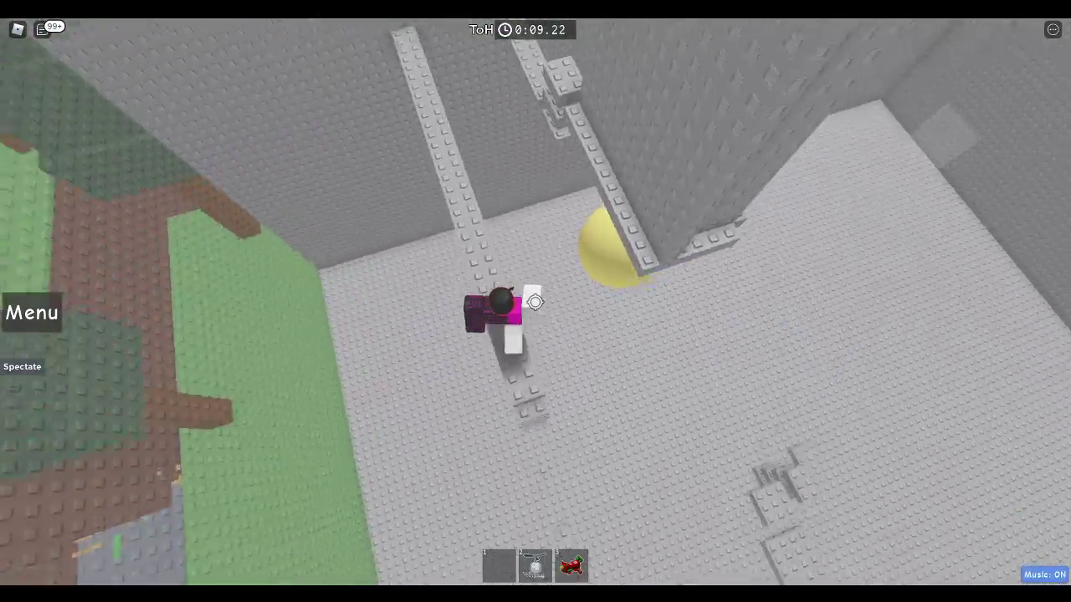
key("w")
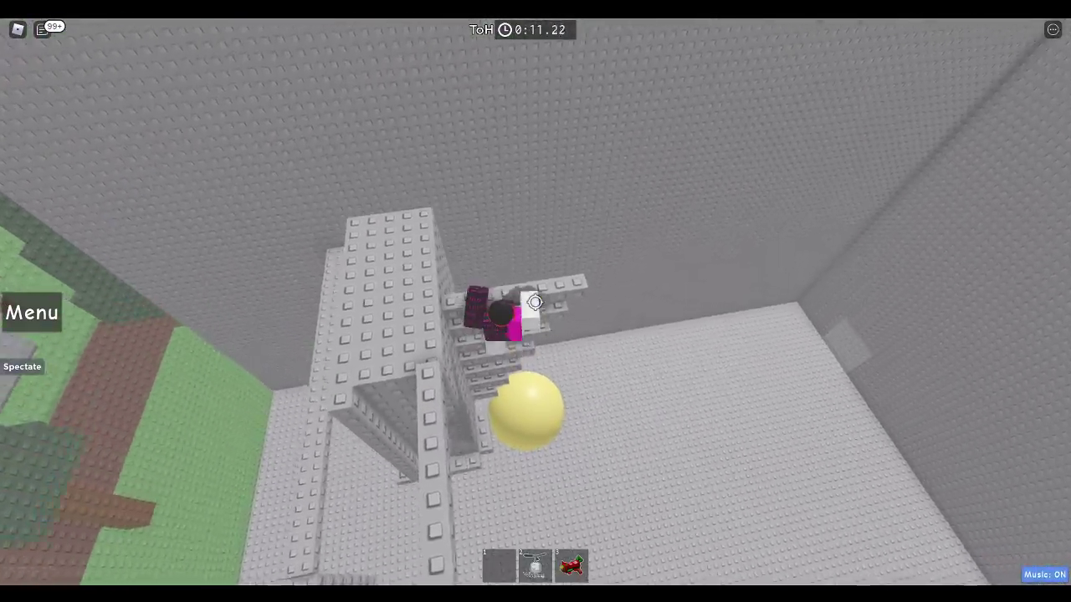
key("w")
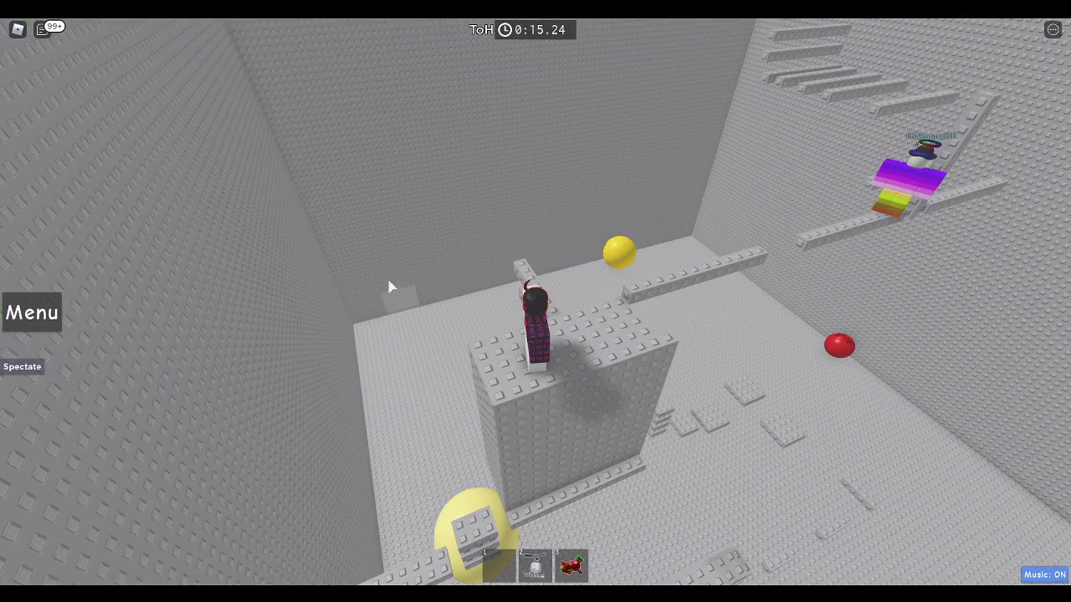
key("w")
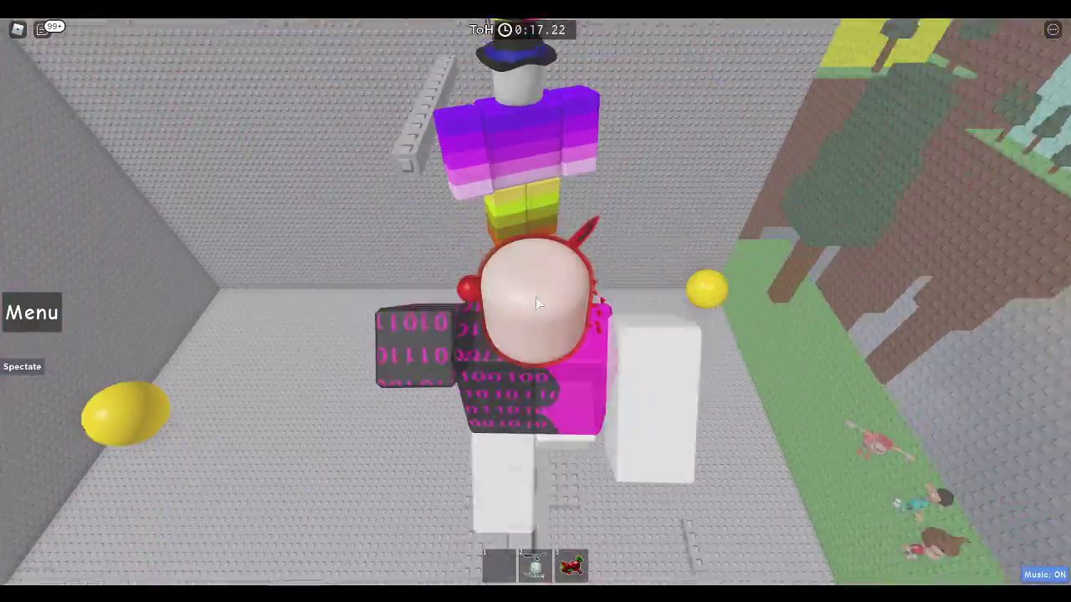
scroll(538, 304, "down", 5)
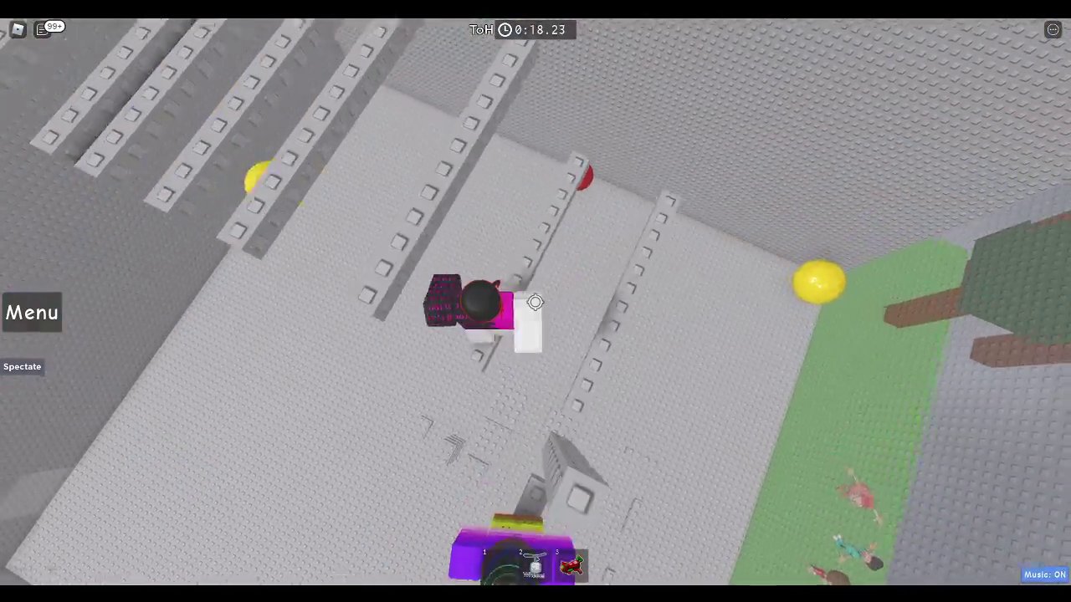
key("w")
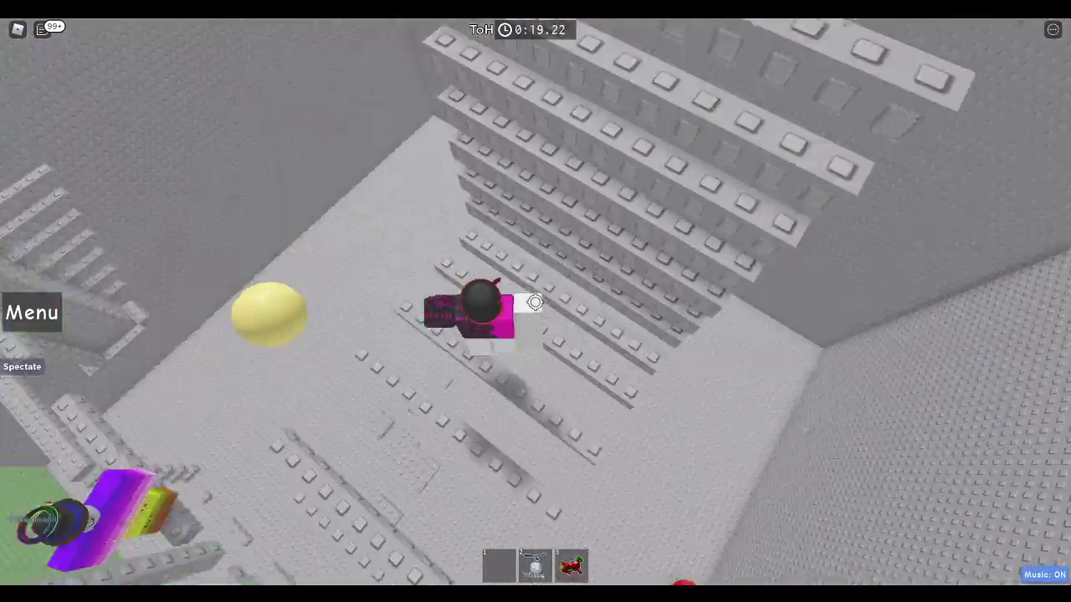
Step: Climb the last grey ledges onto the red platforms, heading toward the curved ramp
key("w")
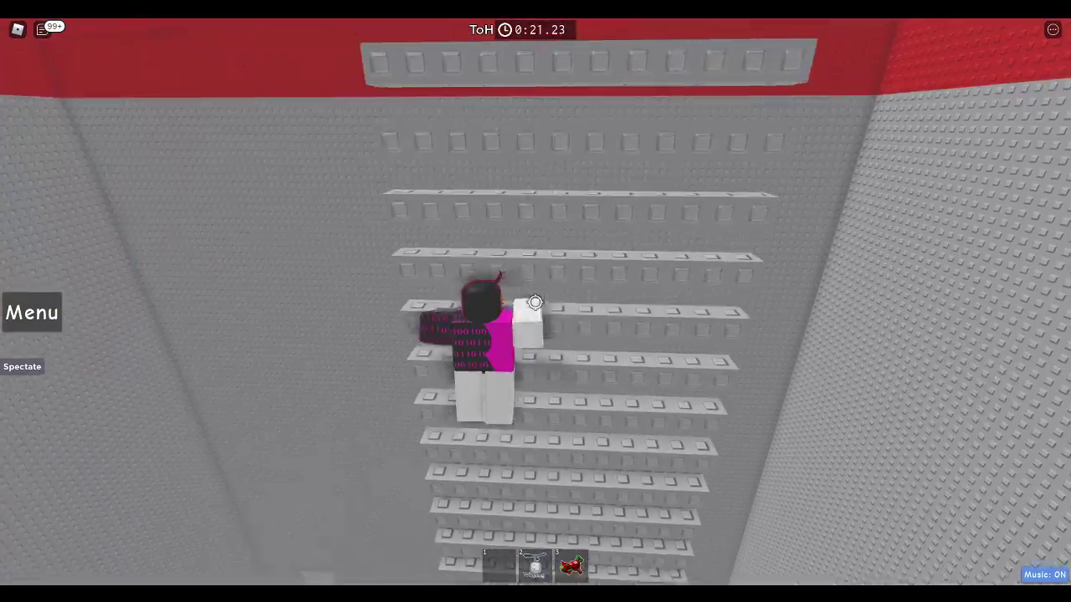
key("w")
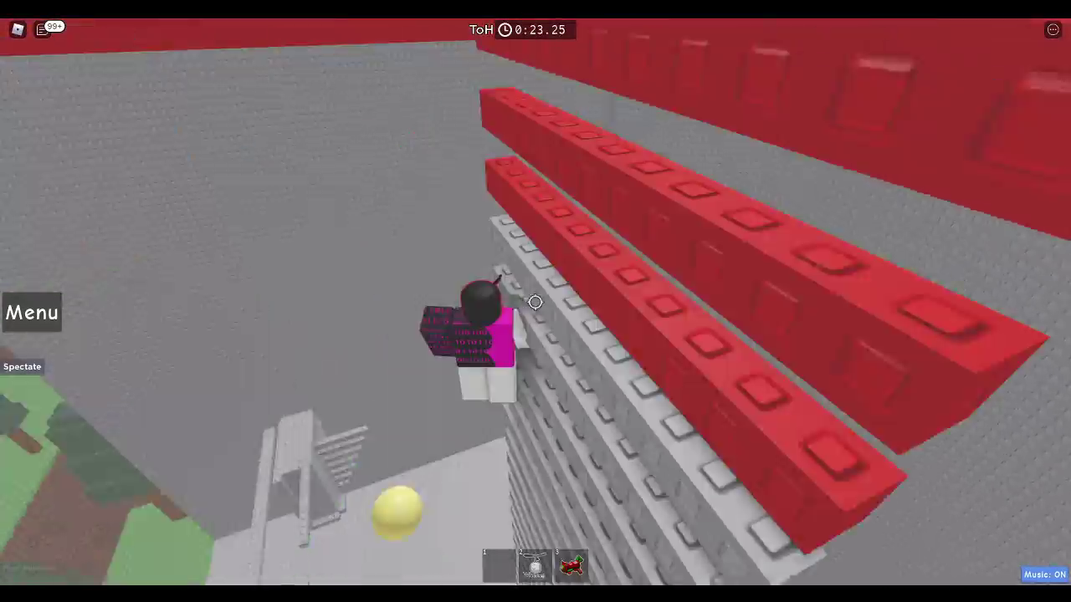
key("w")
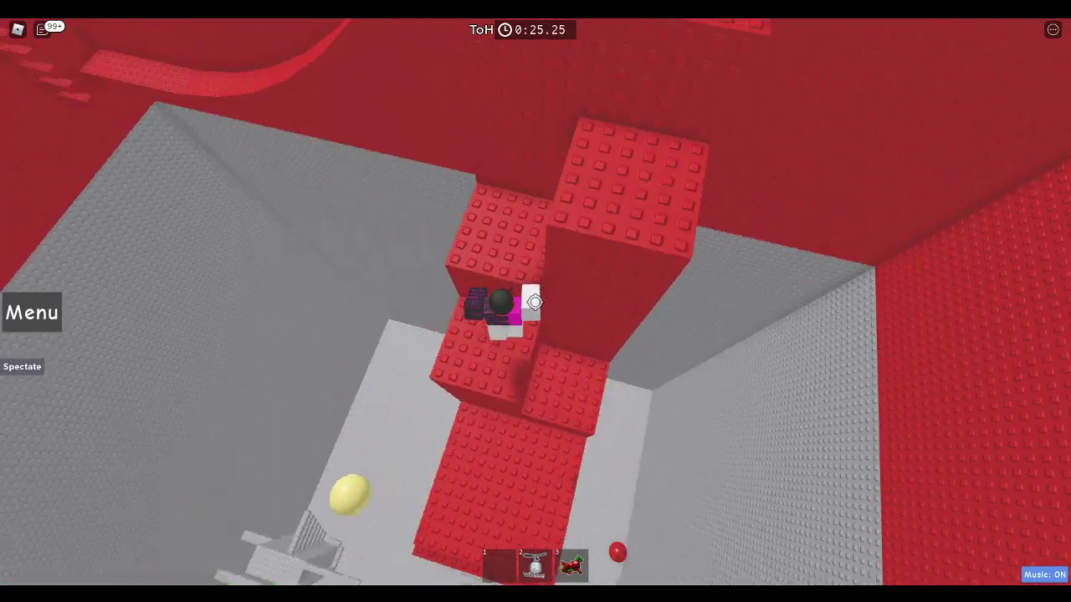
key("w")
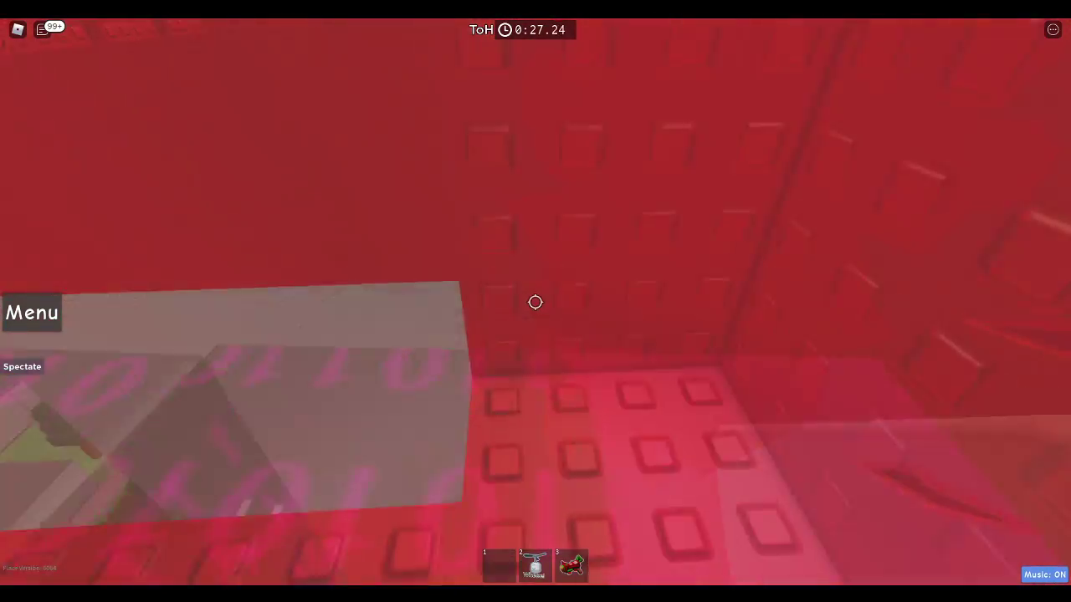
Step: Climb higher through the red tower blocks and cross them over the grey floor
key("w")
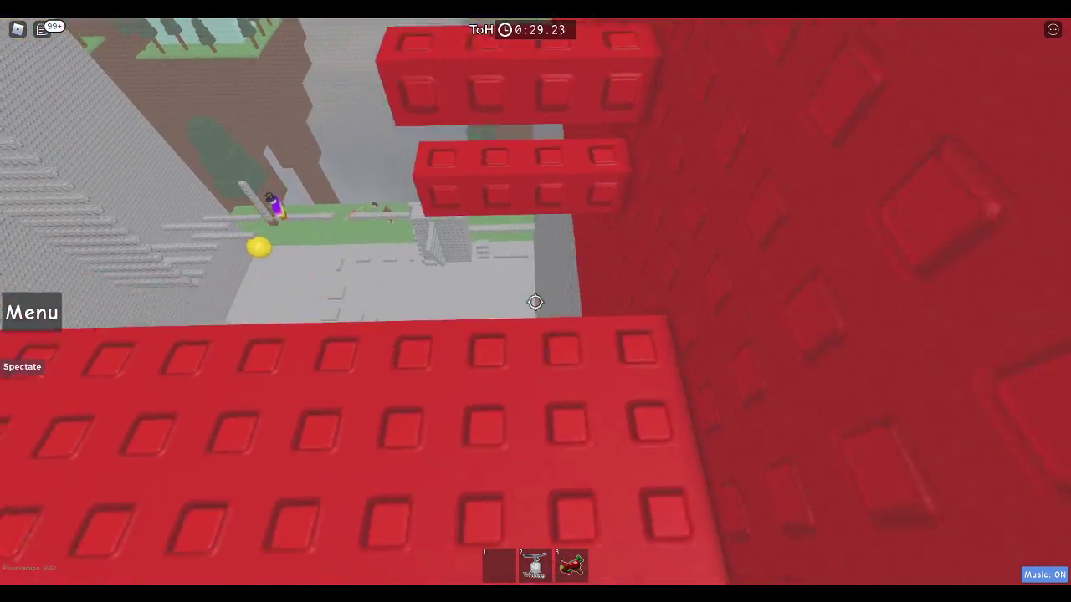
key("w")
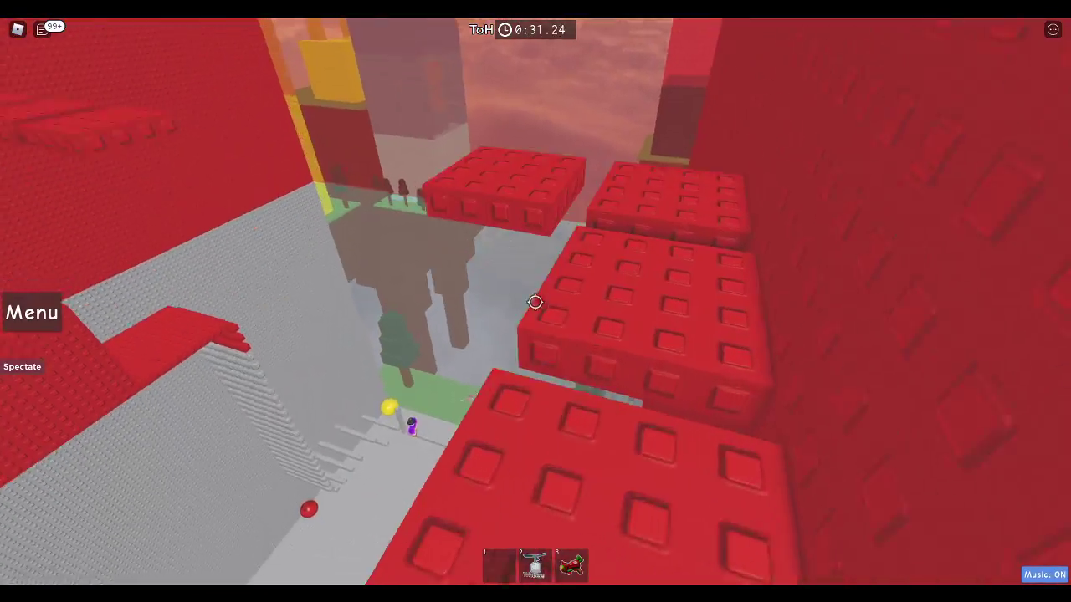
key("w")
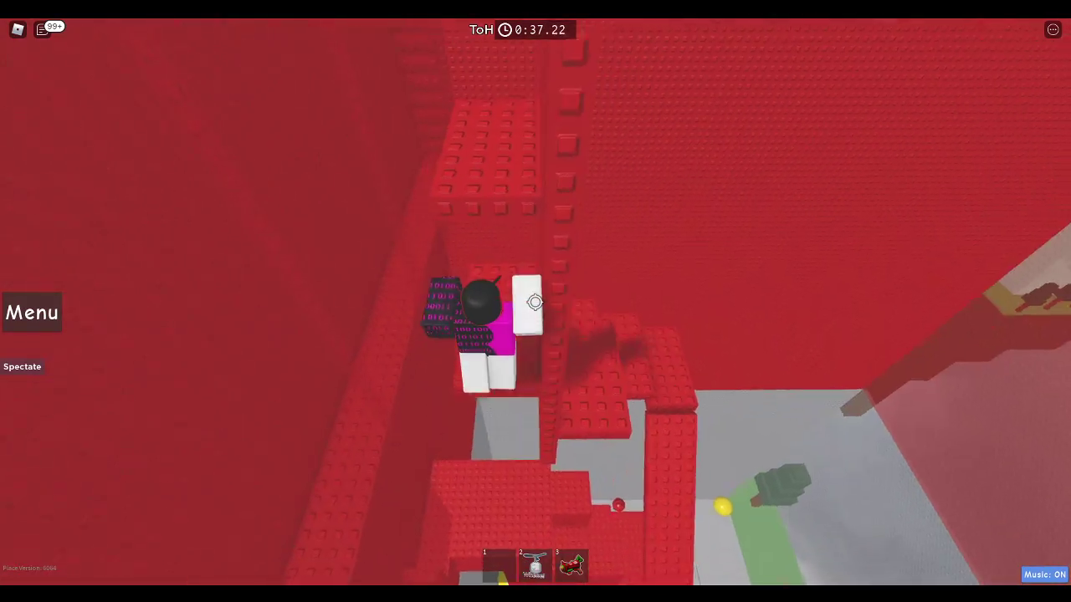
key("w")
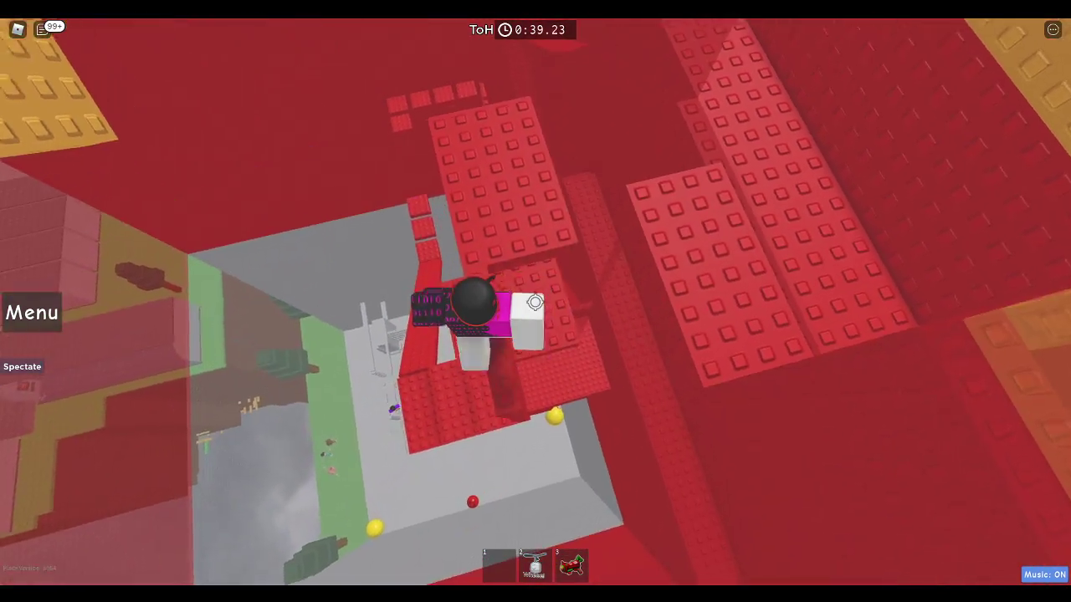
key("w")
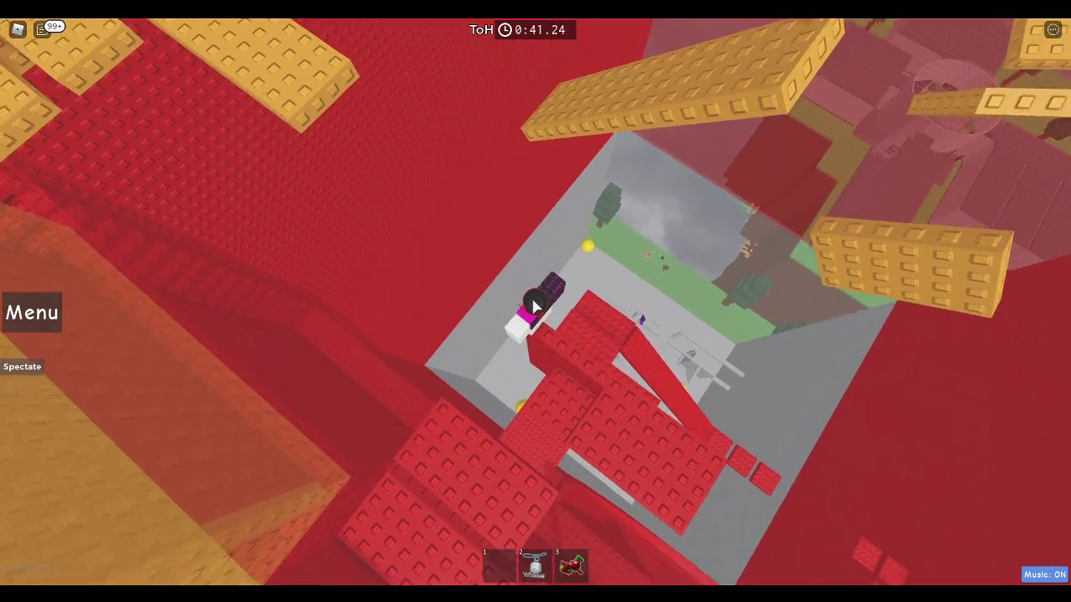
scroll(536, 307, "up", 3)
Step: Re-enable Shift Lock, climb the red blocks up beside the orange wall, and turn to face it
key("shift")
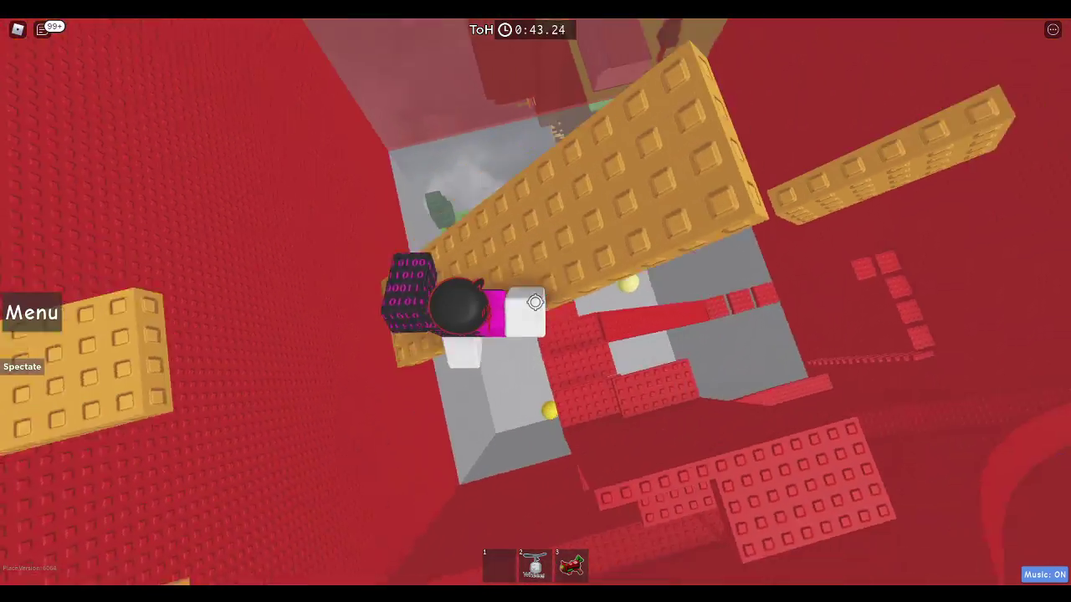
key("w")
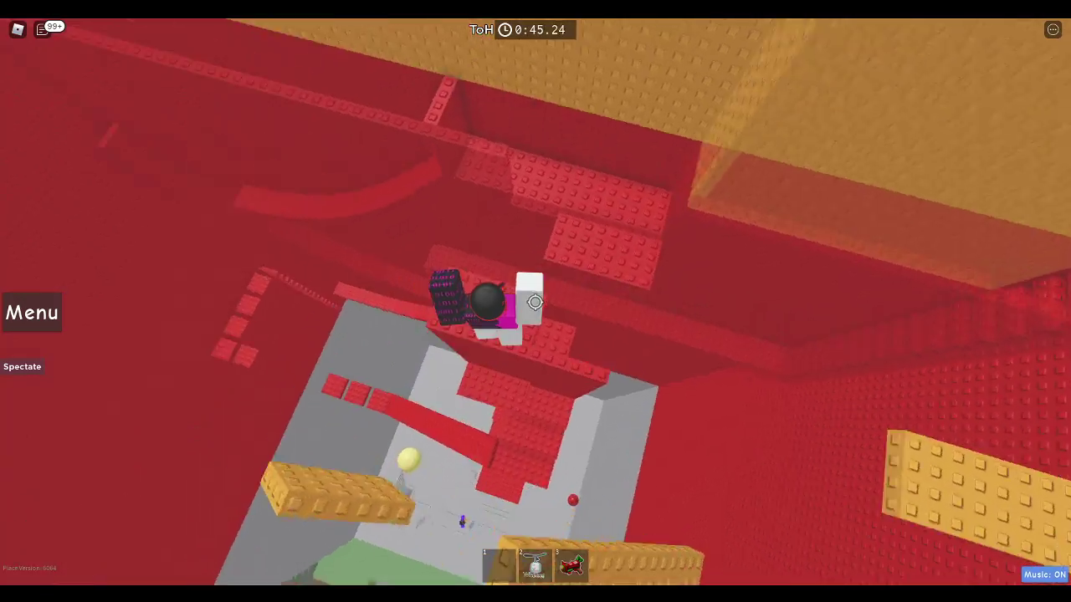
key("w")
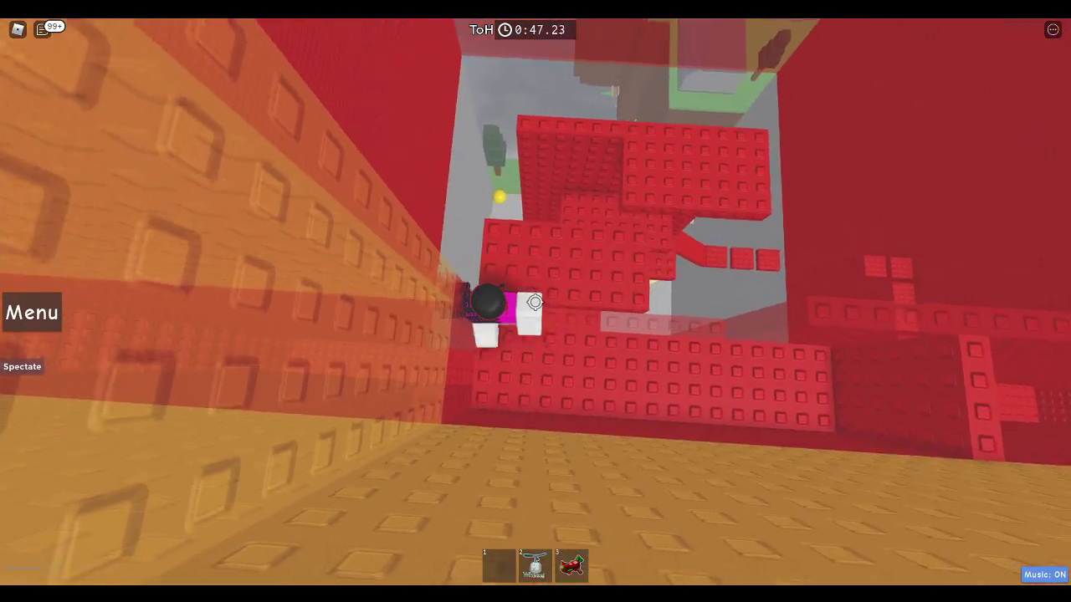
key("shift")
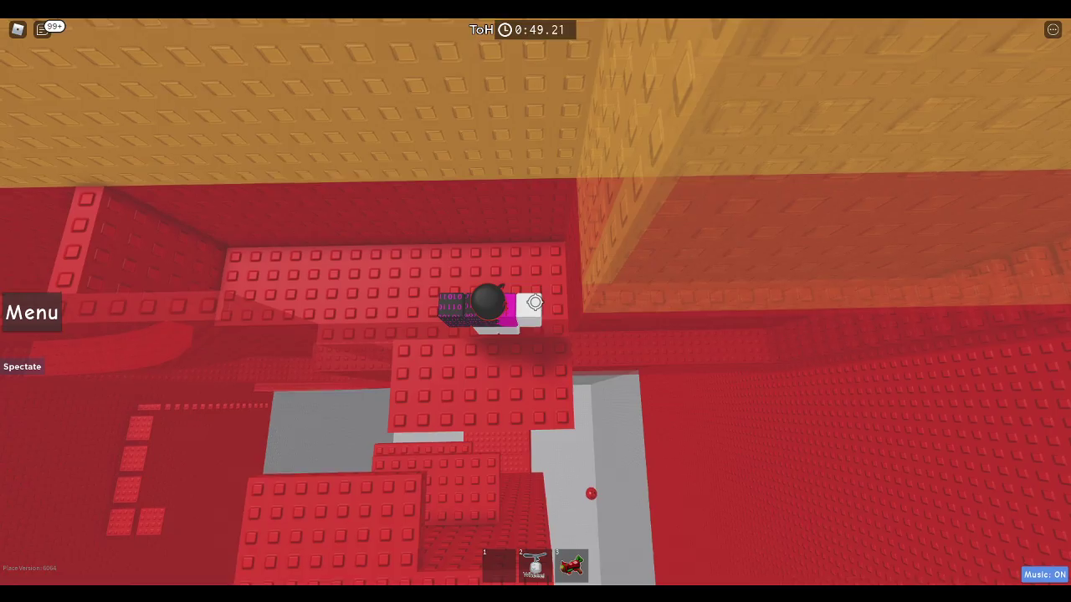
key("w")
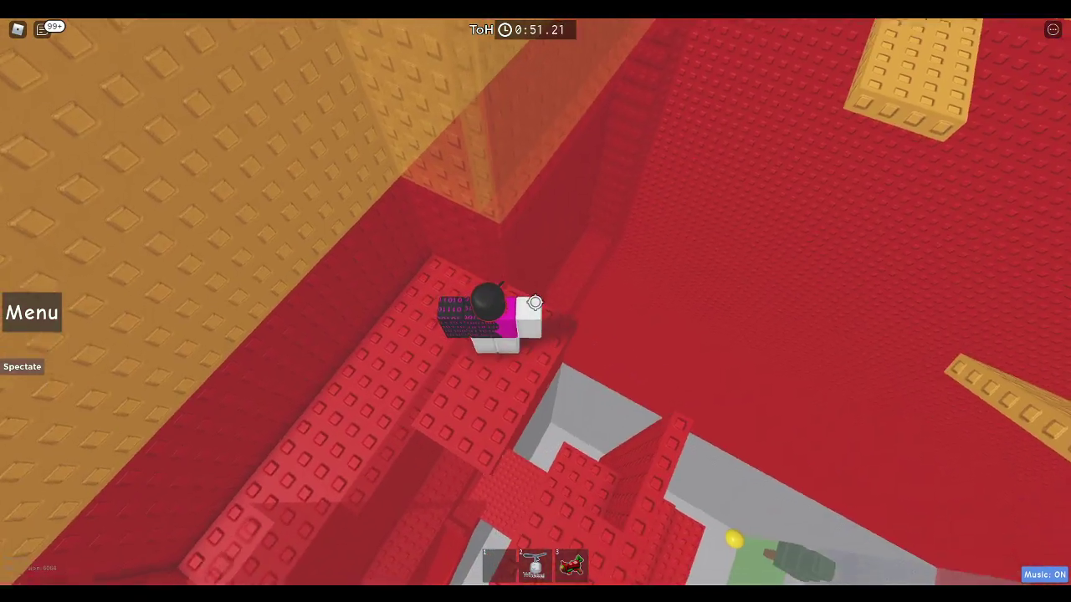
key("shift")
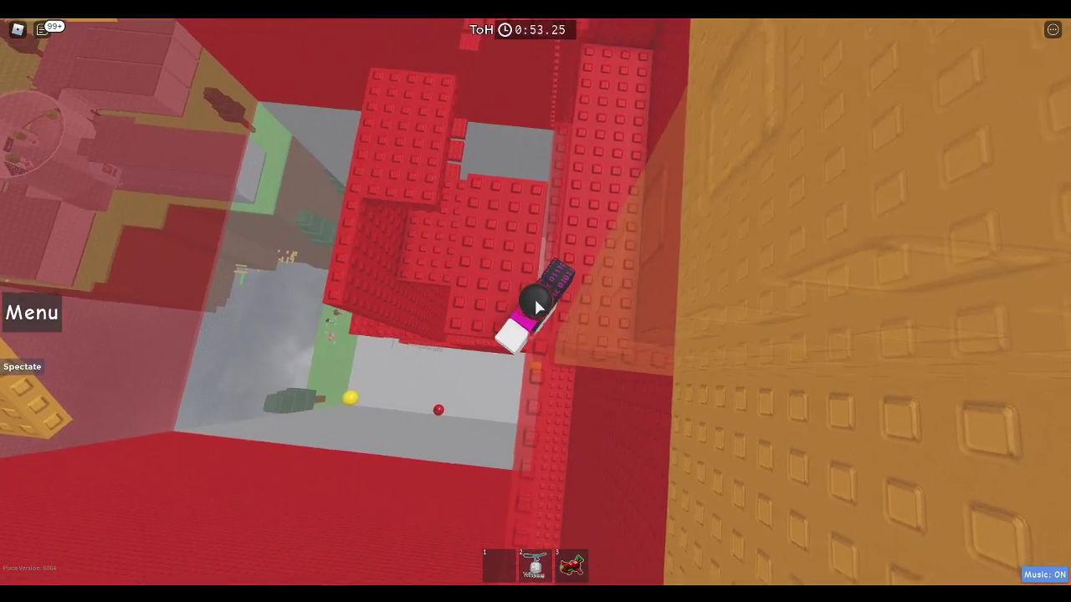
key("Left")
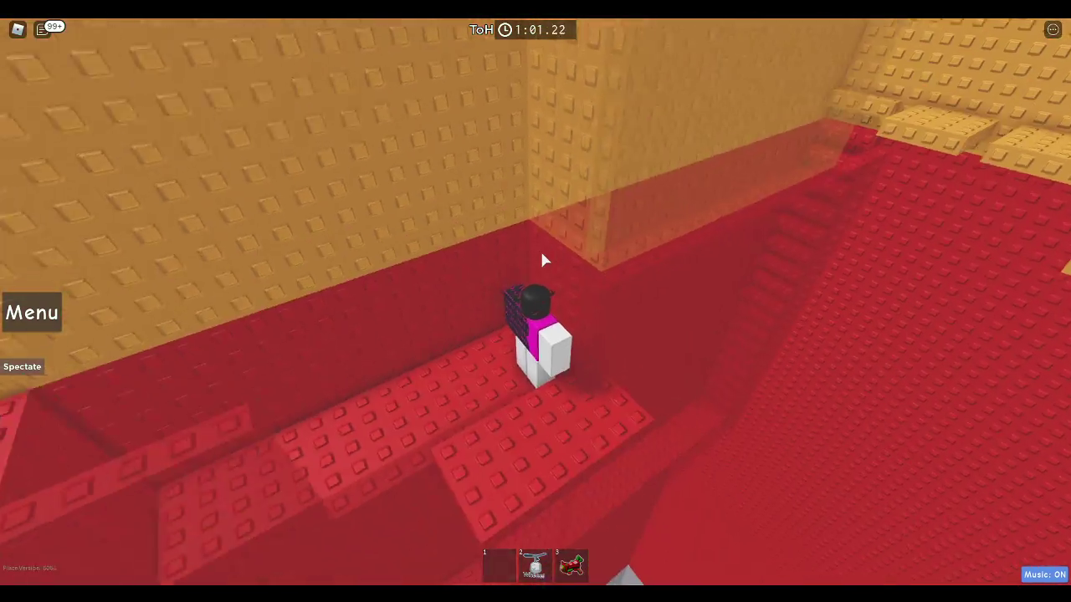
Step: Jump across the red platforms to a ledge beside the orange wall and red column
key("w")
key("shift")
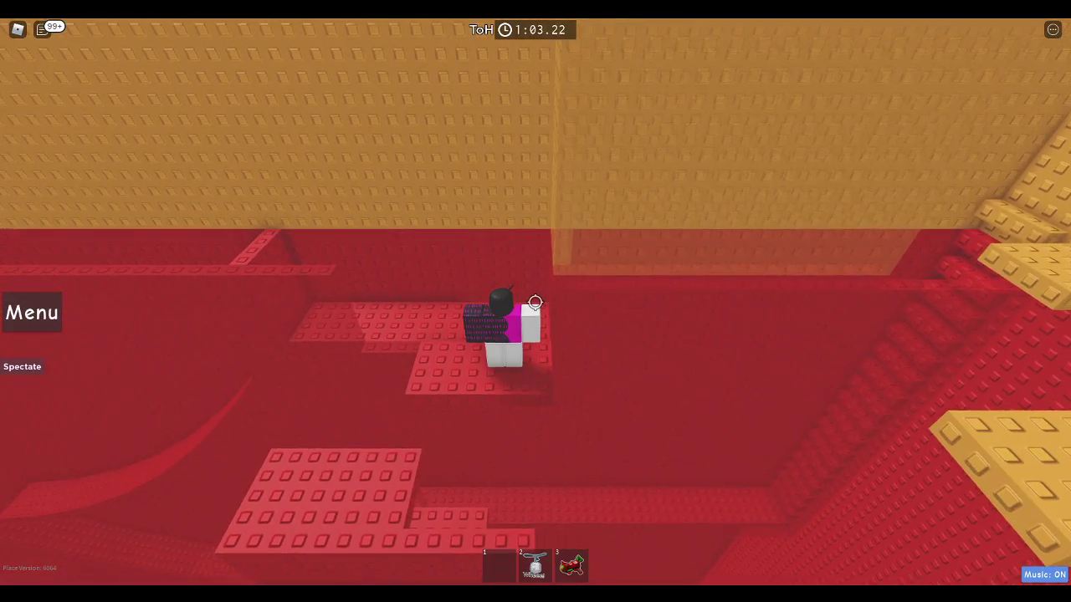
key("w")
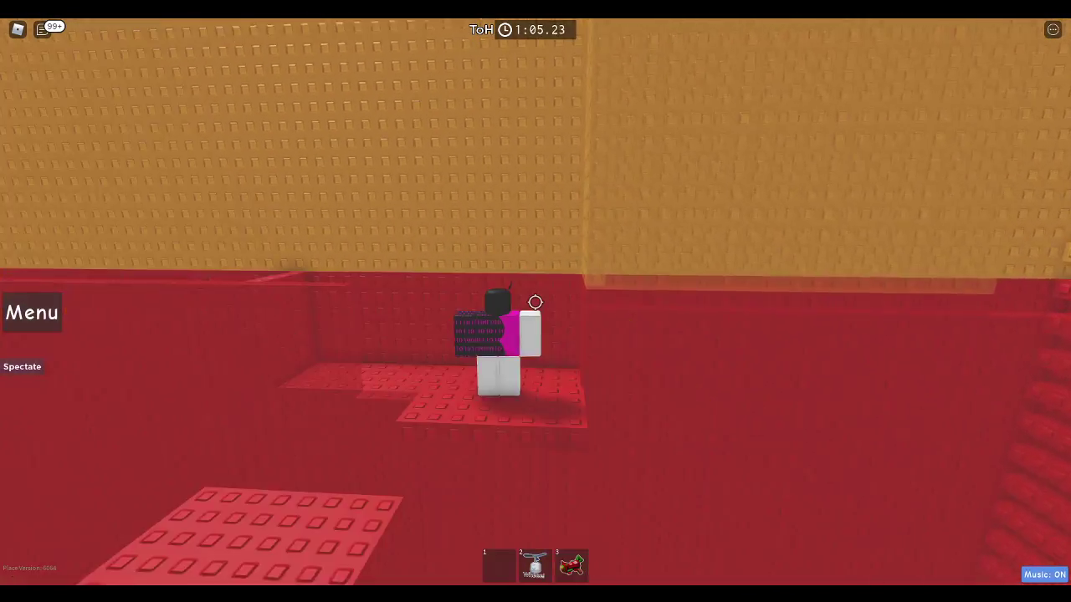
key("w")
key("shift")
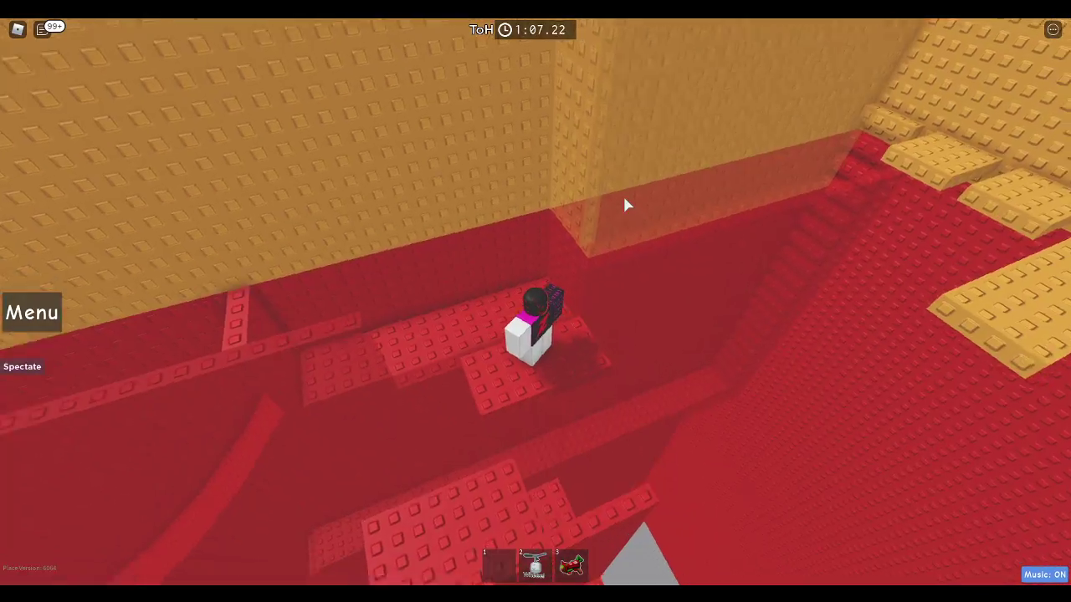
key("w")
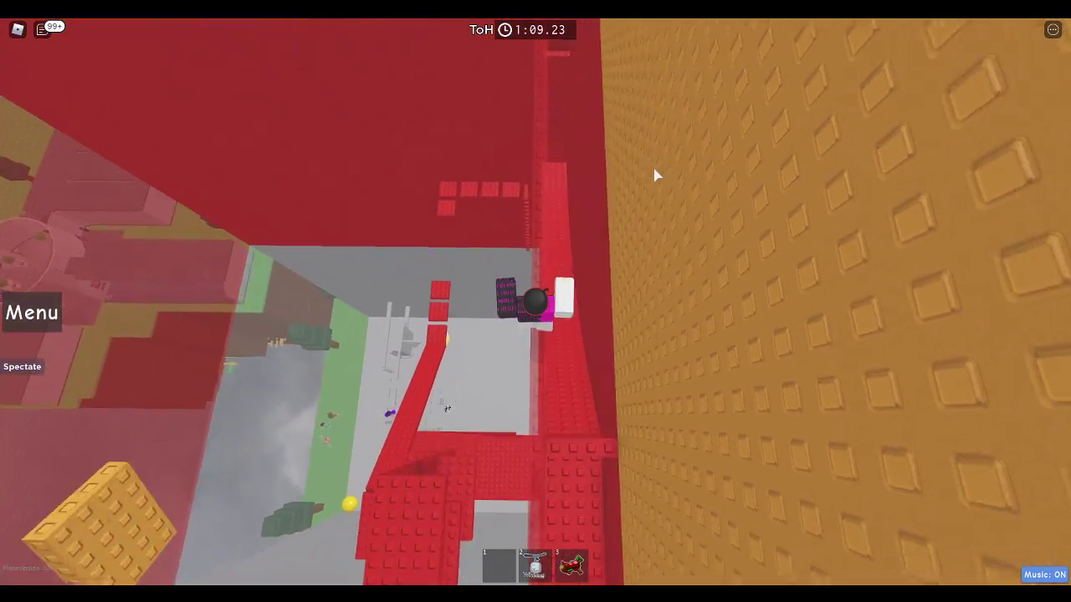
key("w")
key("w")
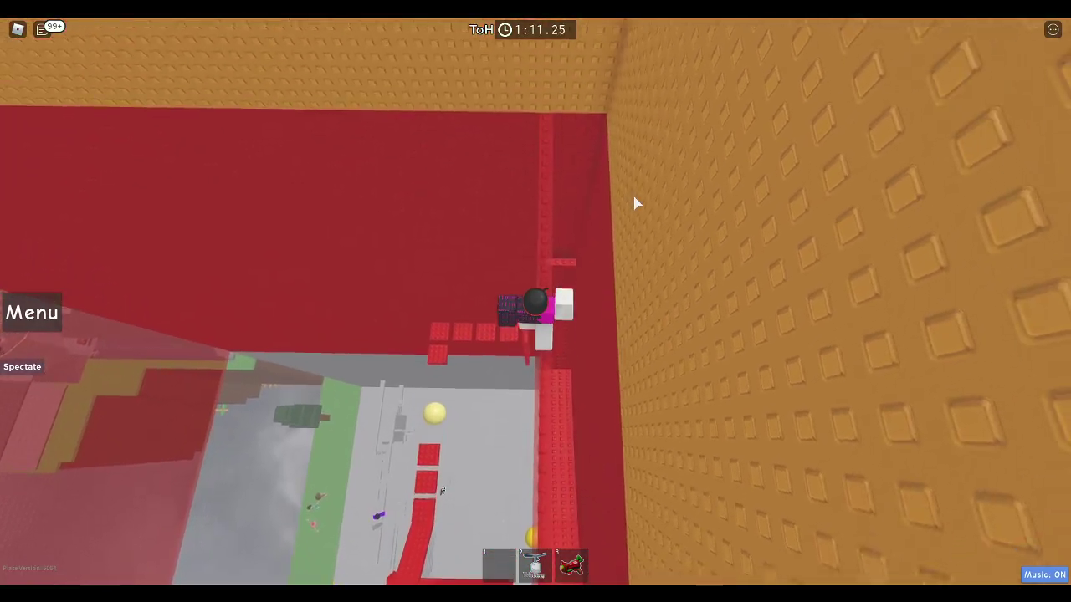
Step: With the camera locked, move along the red wall and climb the studded red ledge
key("w")
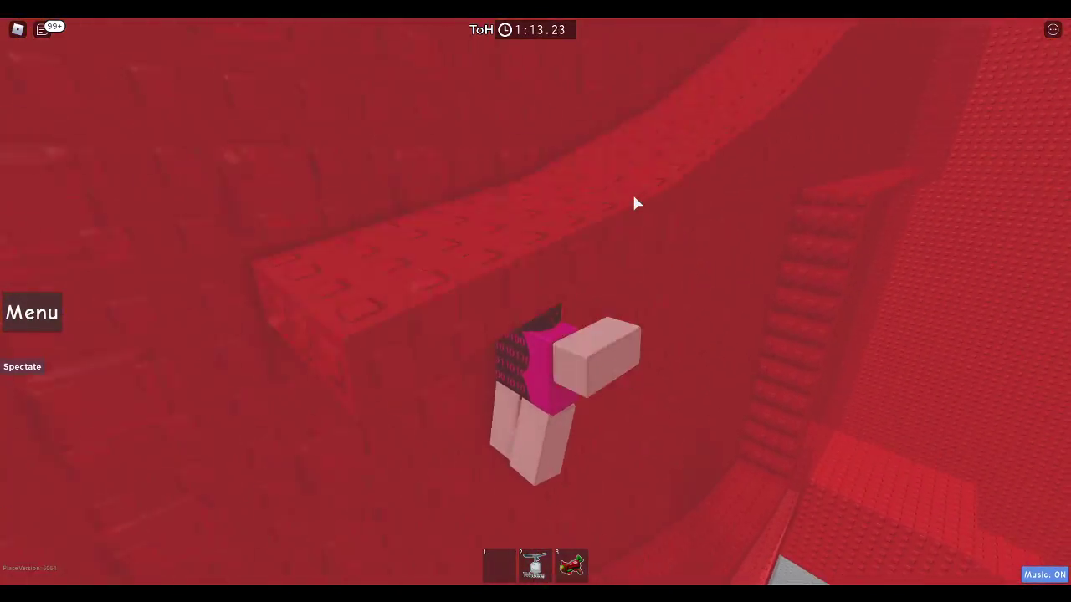
key("w")
key("shift")
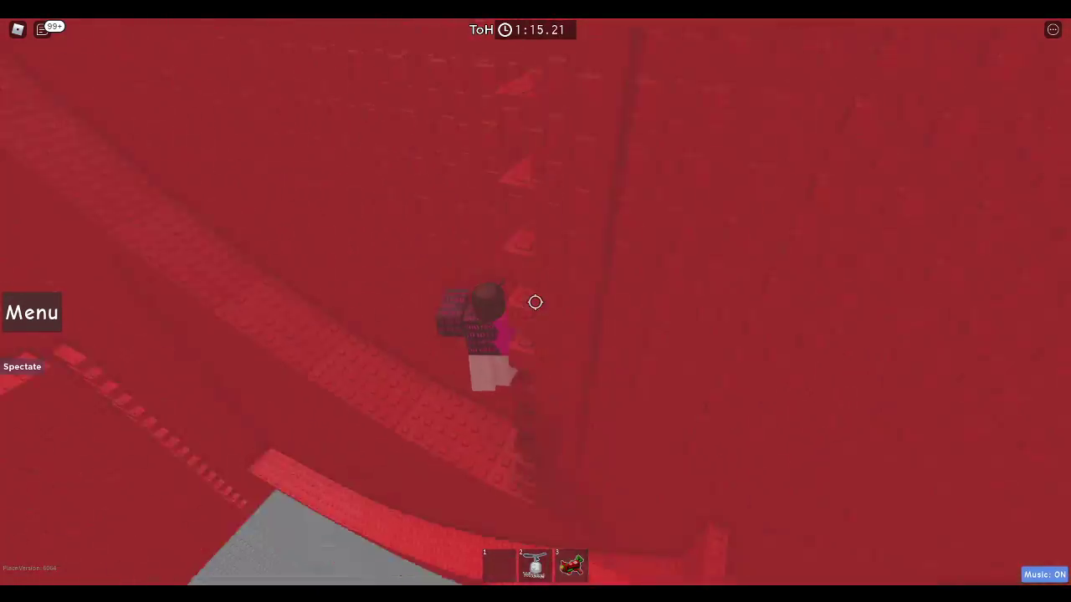
key("w")
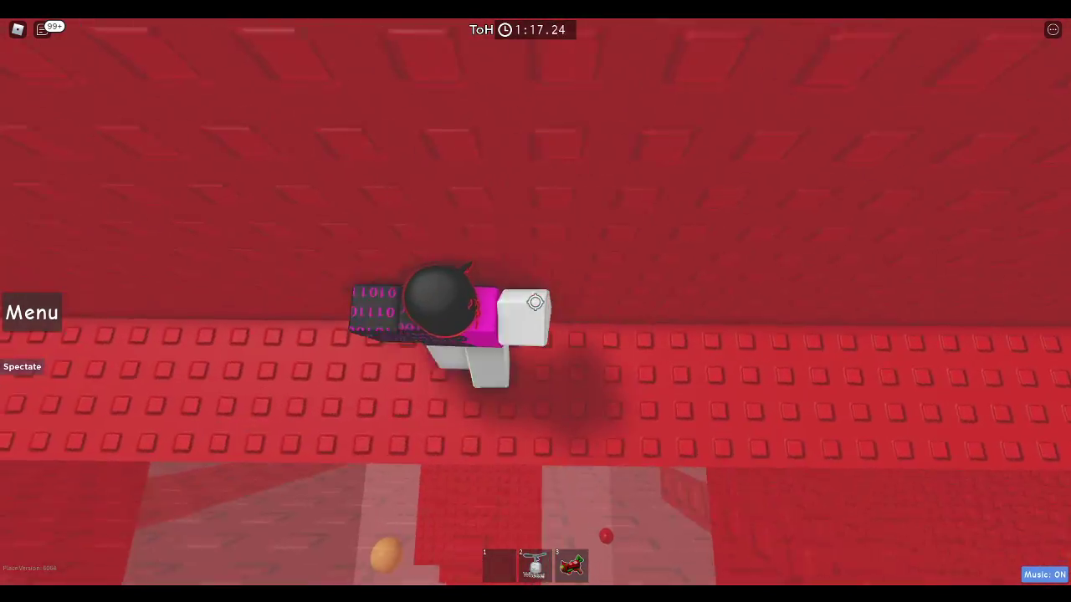
key("w")
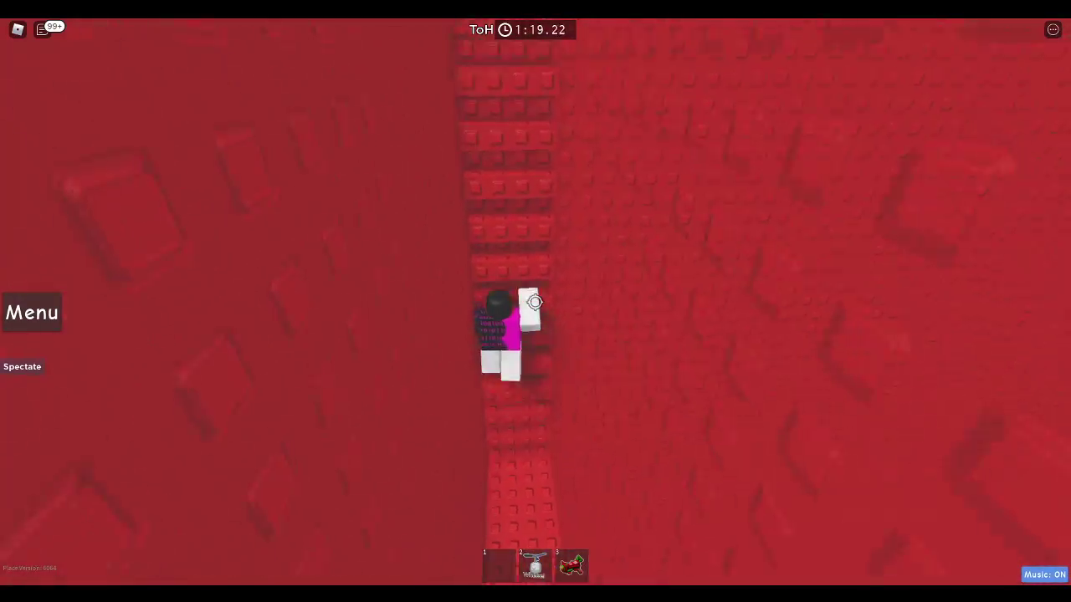
key("w")
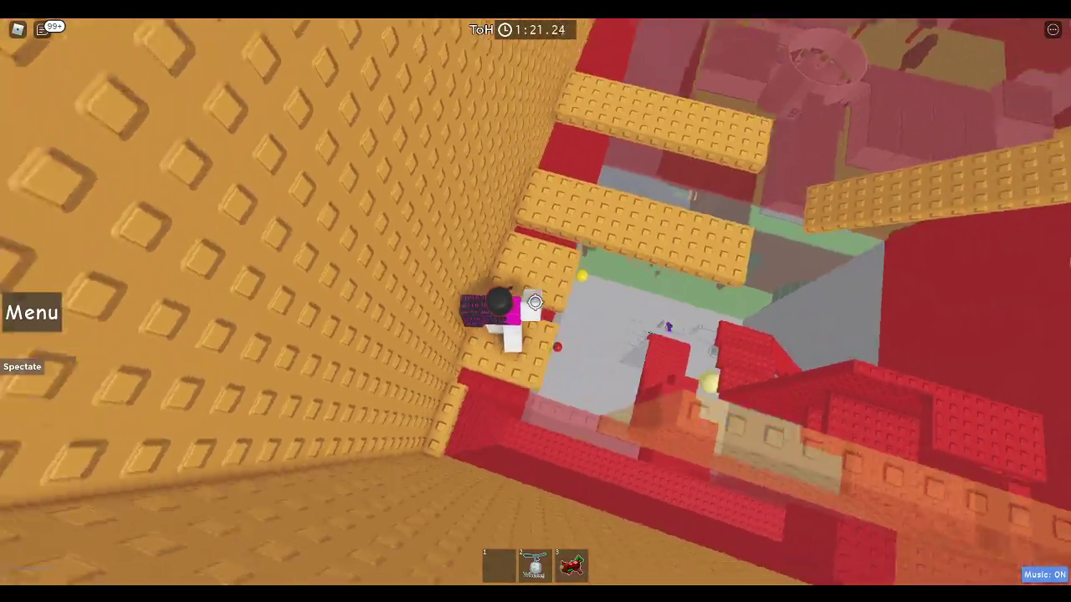
Step: Free the camera and rotate the view around the tower and along the orange beam
key("shift")
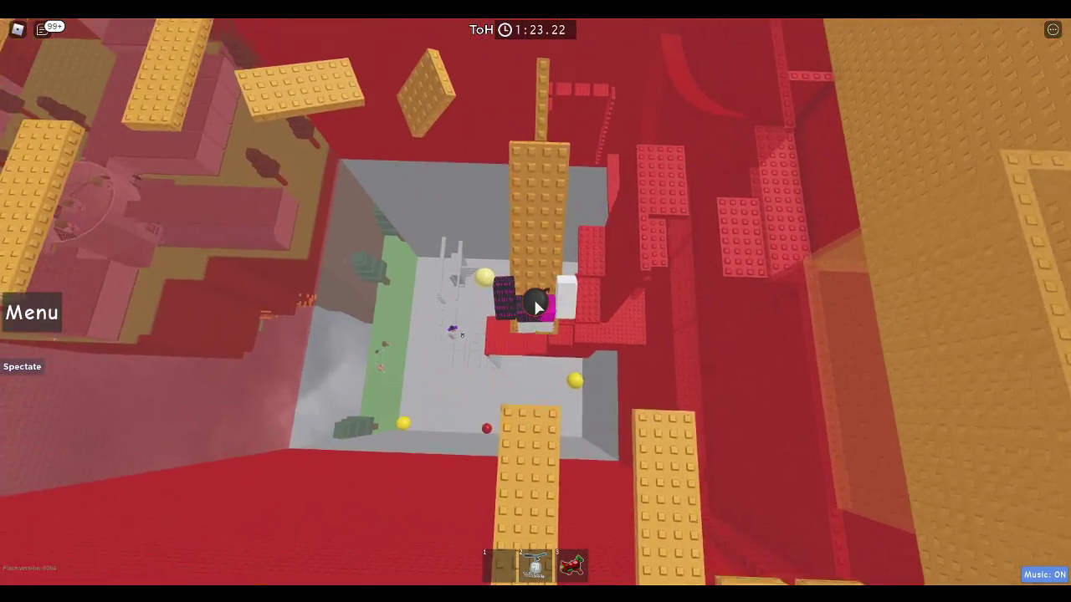
key("Left")
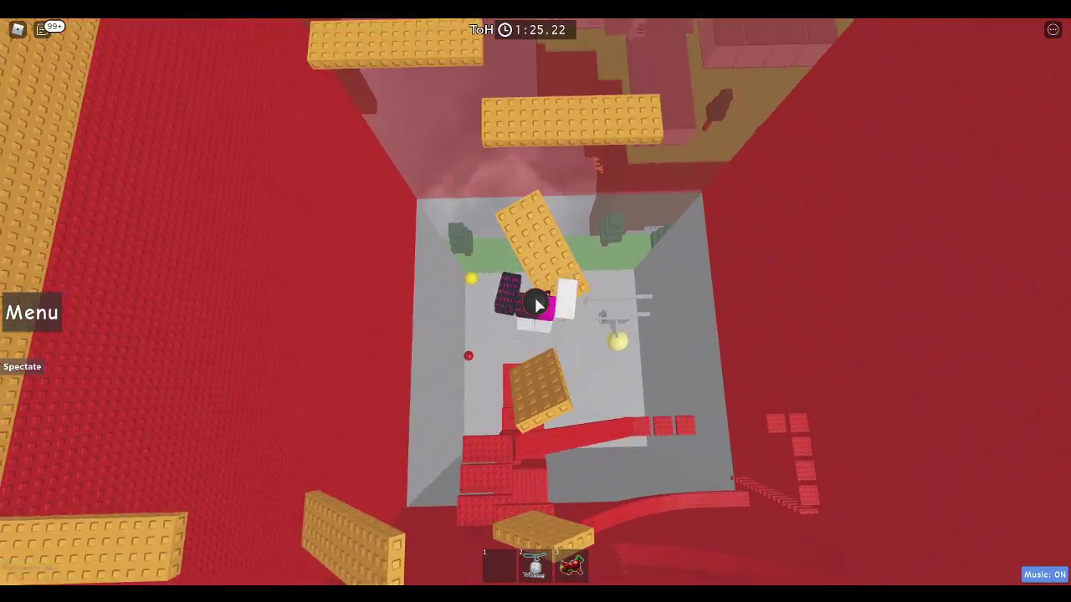
key("Left")
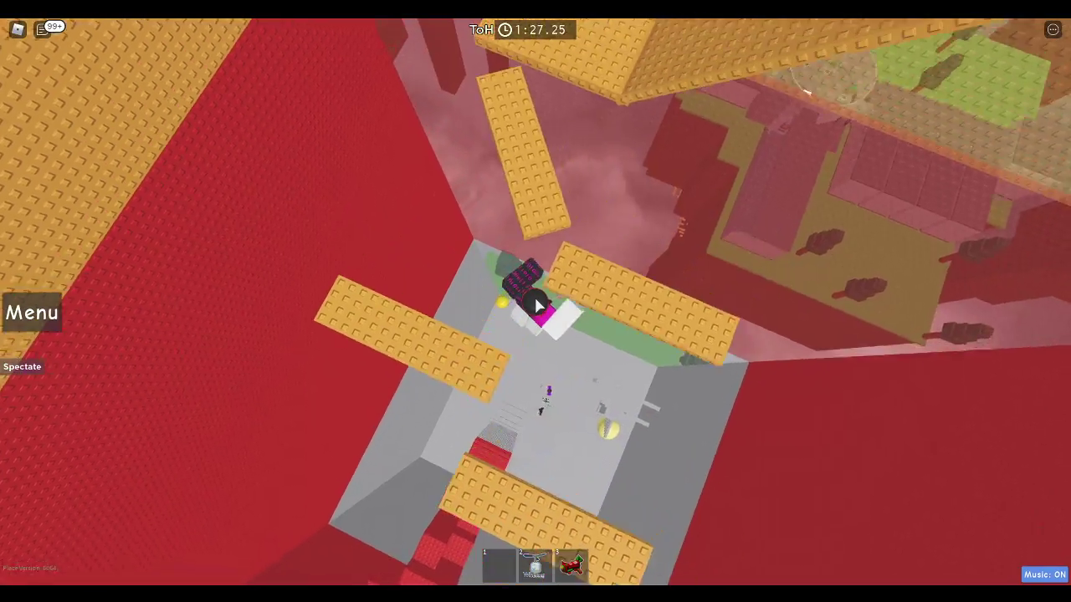
key("Left")
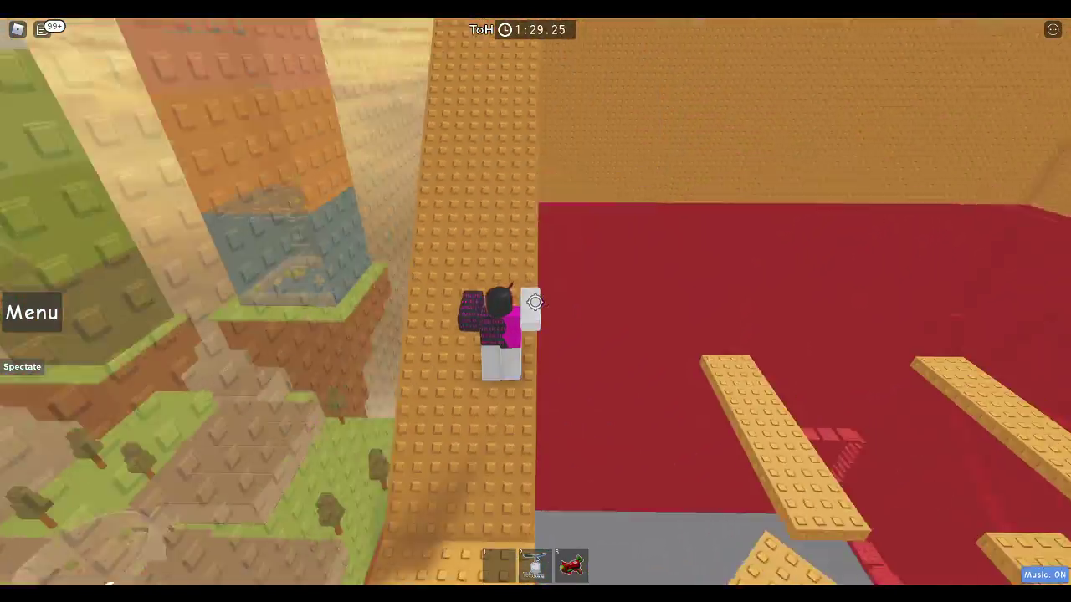
key("Left")
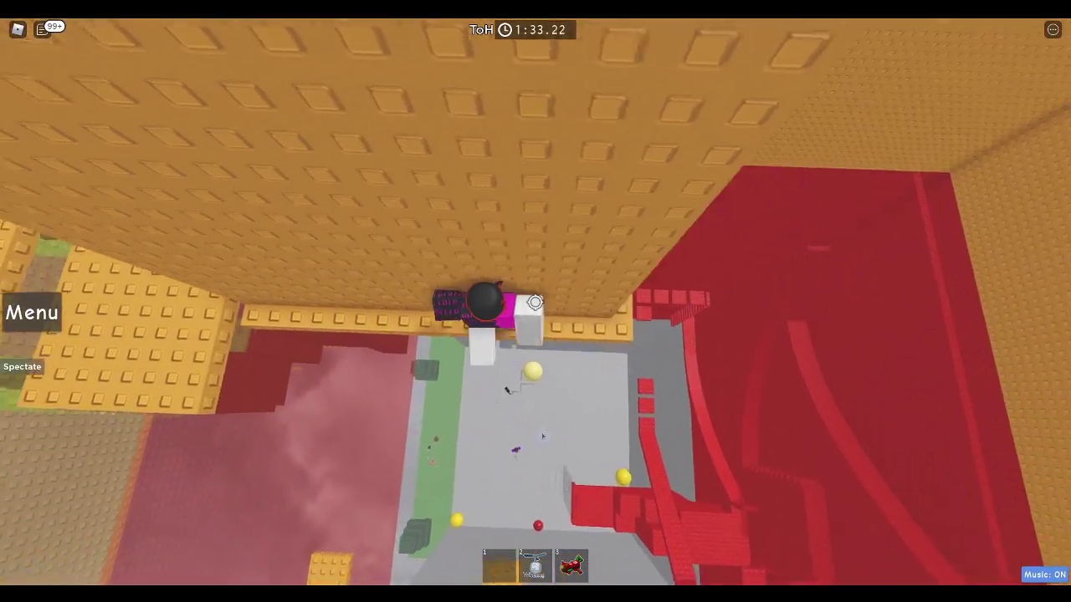
key("Left")
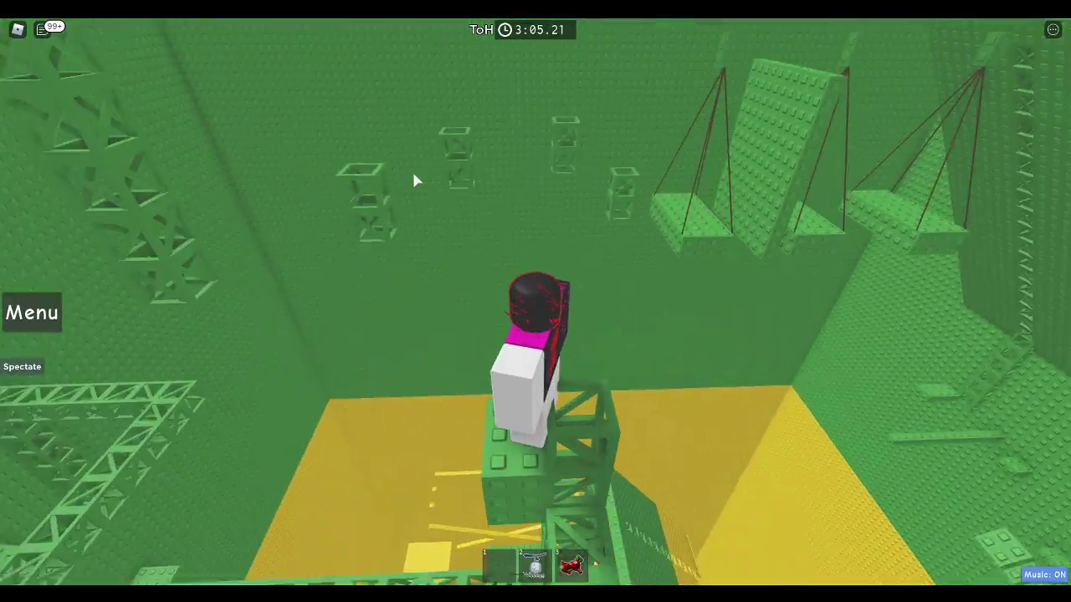
Step: Climb the teal beams above the green floor, toggling Shift Lock to look around the tower
key("shift")
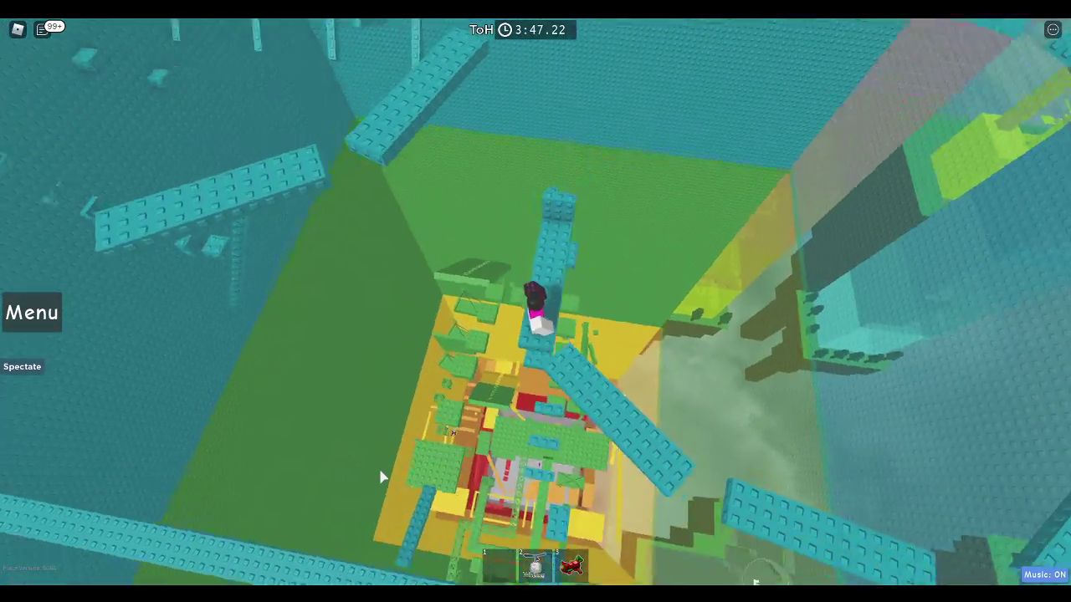
key("shift")
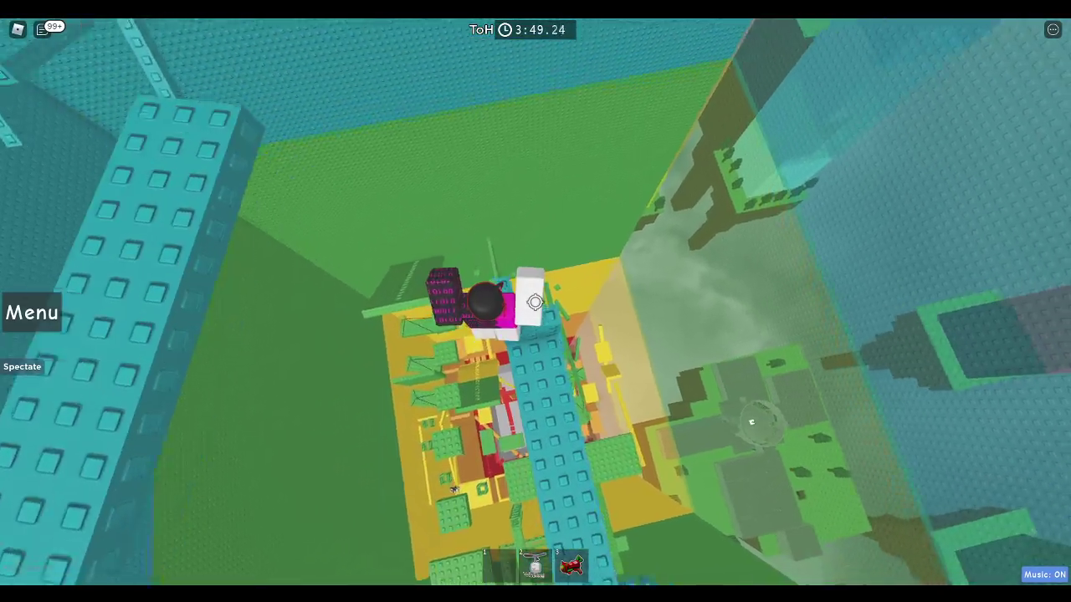
key("shift")
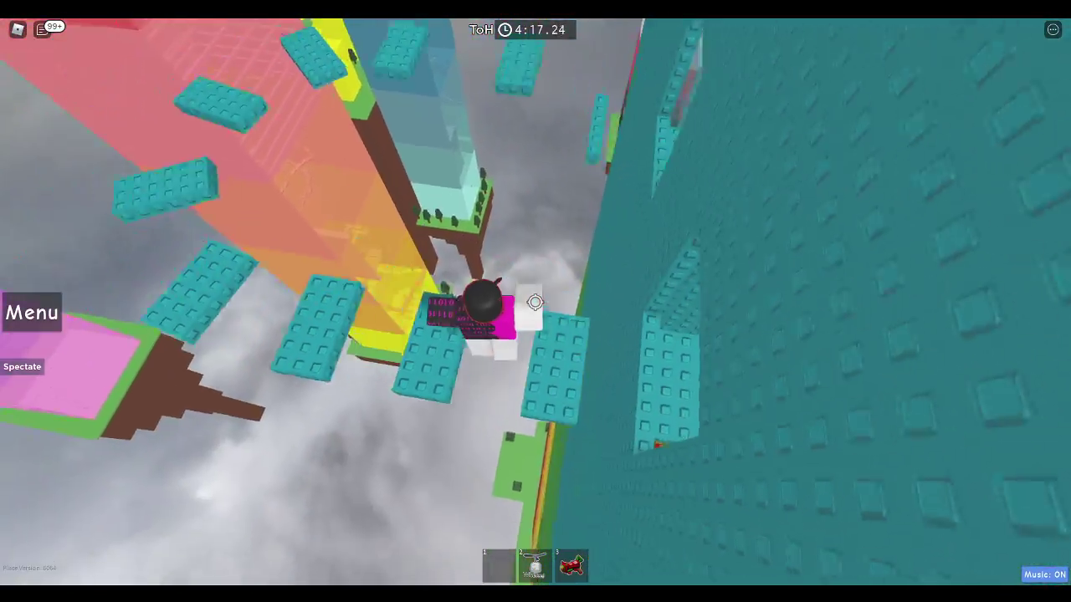
Step: Recover from a fall in the teal section and climb back up toward the blue pillar
key("shift")
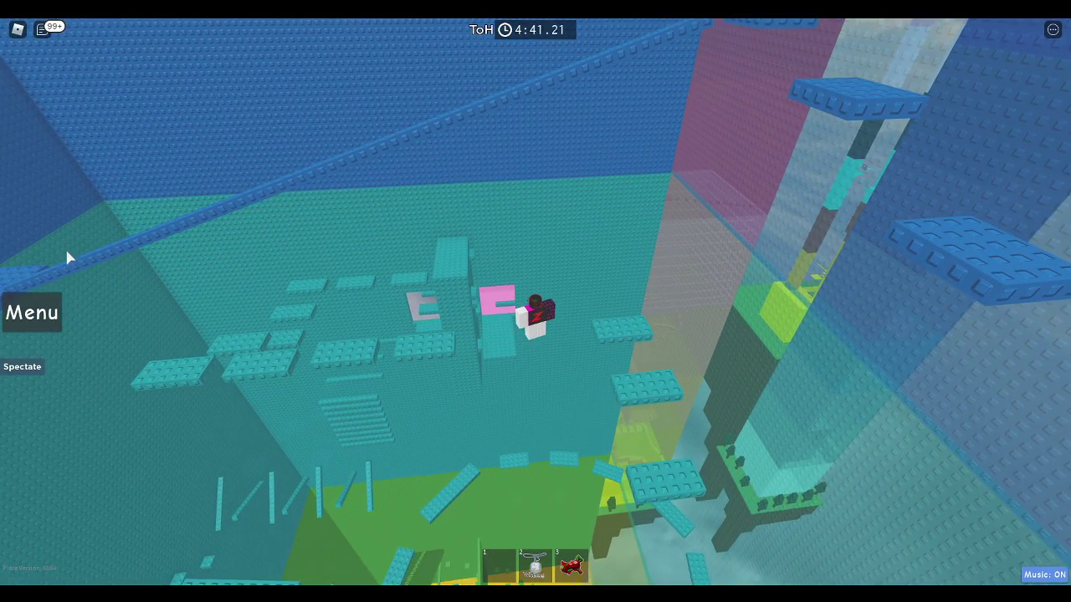
key("shift")
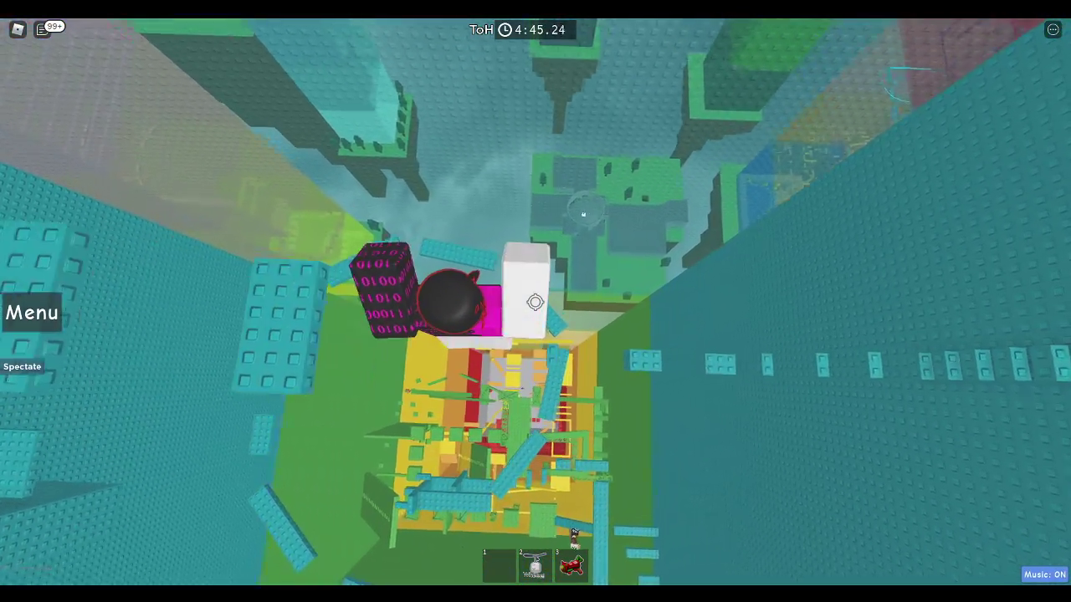
key("shift")
key("shift")
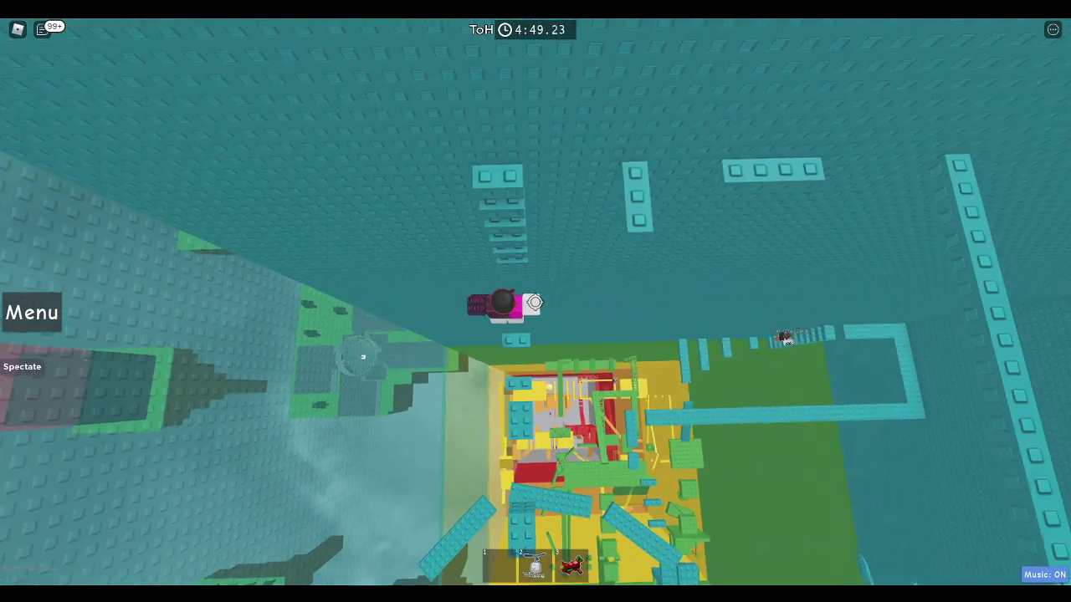
key("shift")
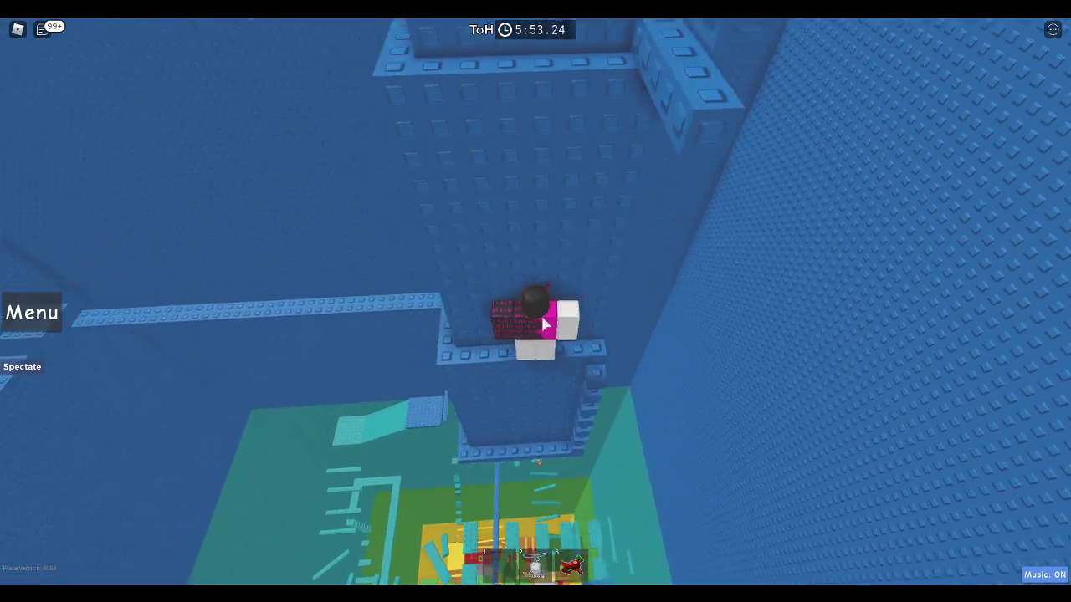
Step: With Shift Lock on, climb from the wall onto the pink platform and walk along it
key("shift")
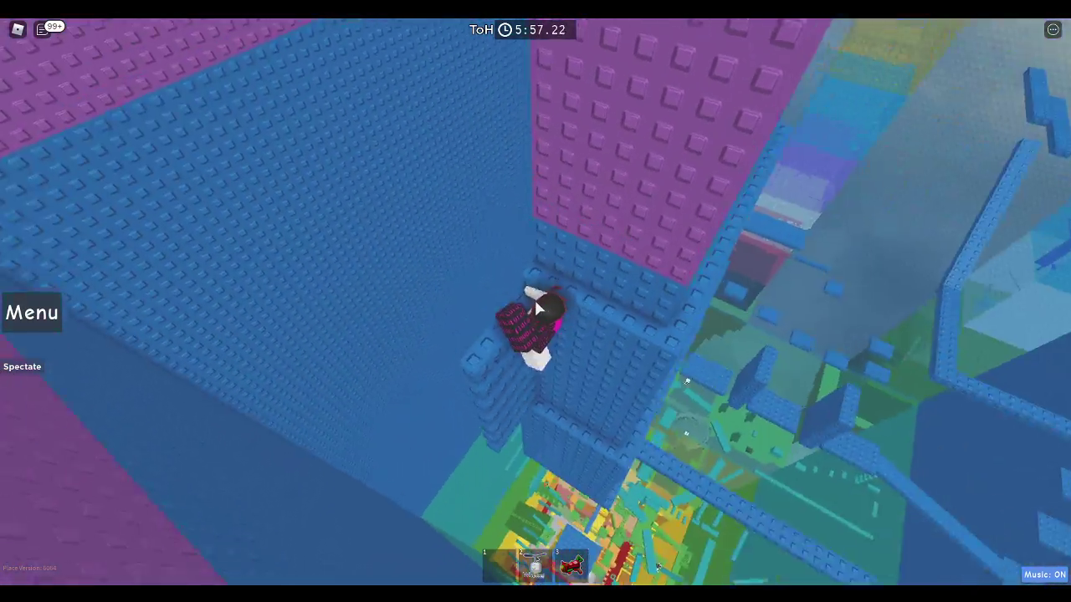
key("shift")
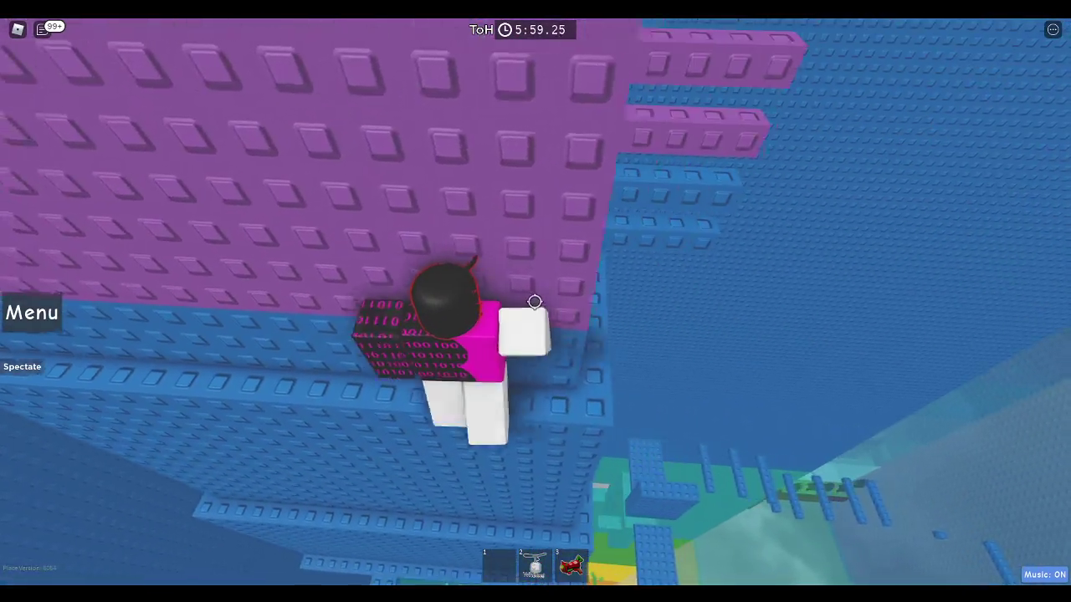
key("w")
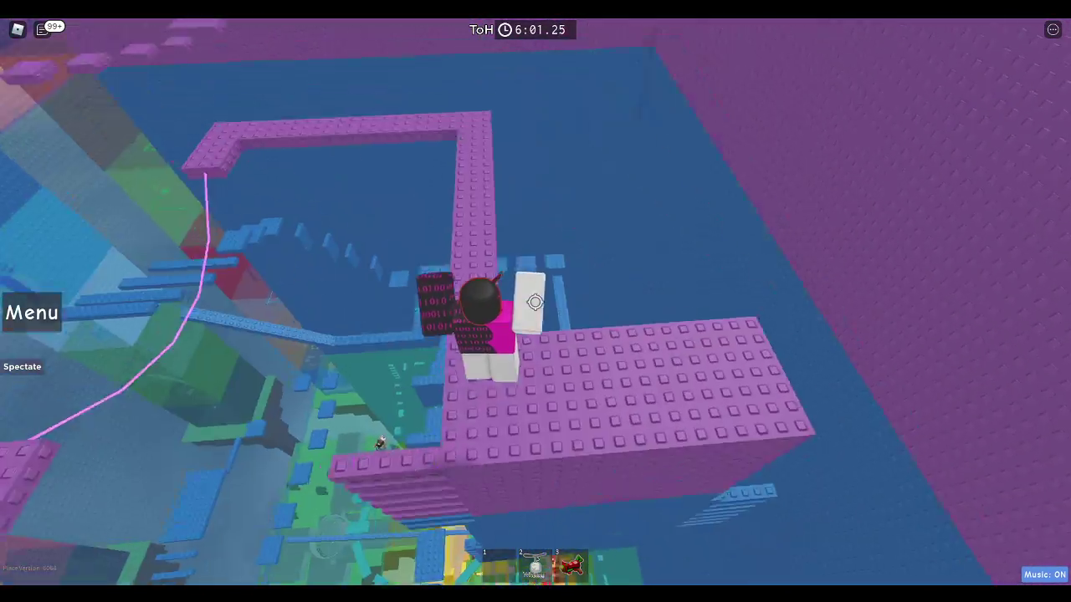
key("shift")
key("w")
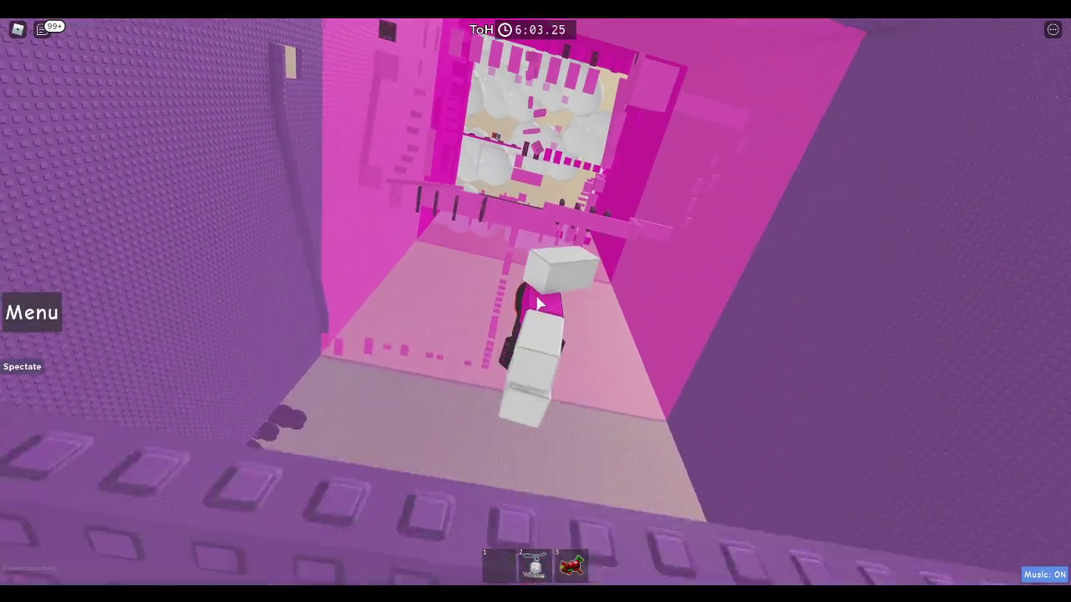
key("w")
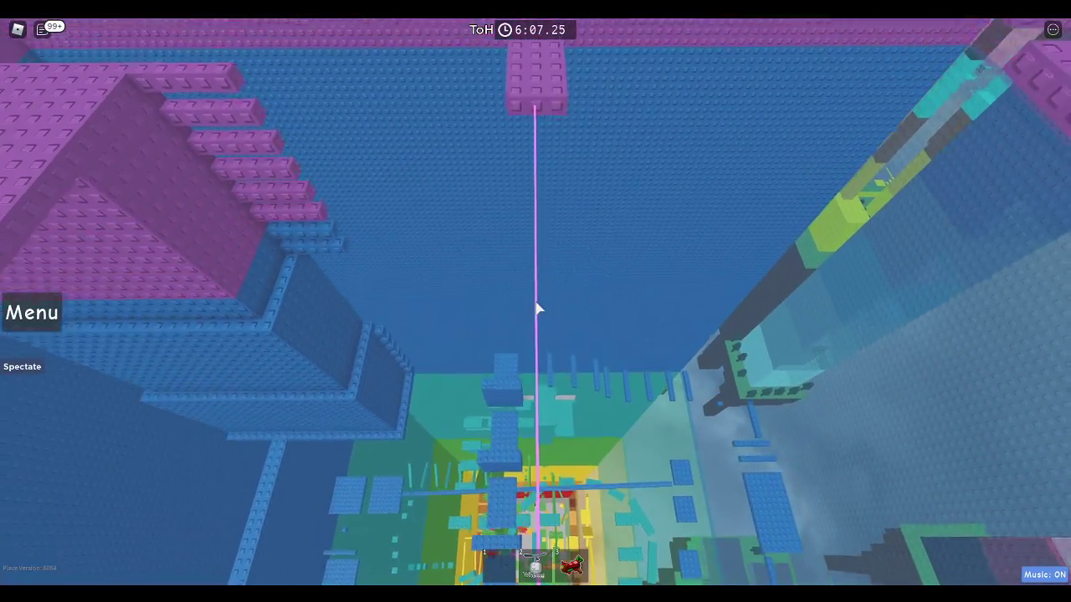
Step: Climb the pink wall, jump onto the pink block, and angle the view
key("w")
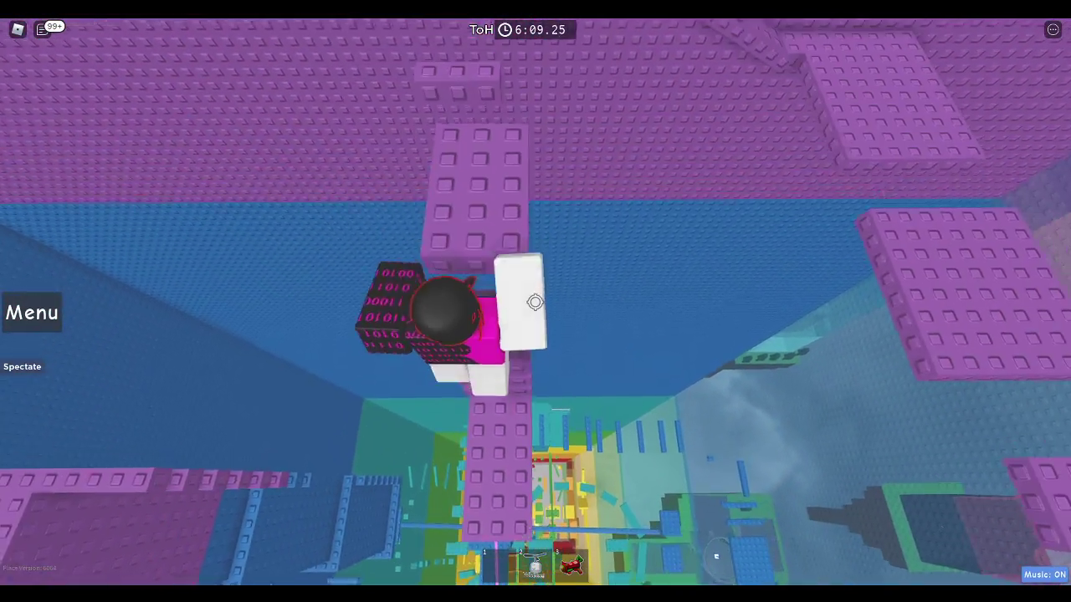
key("w")
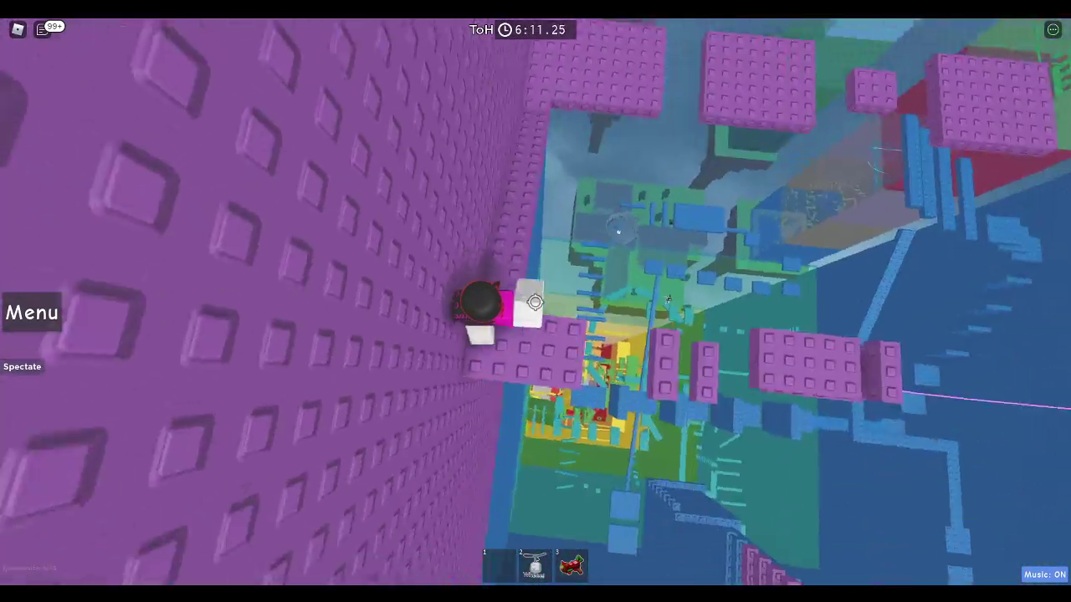
key("w")
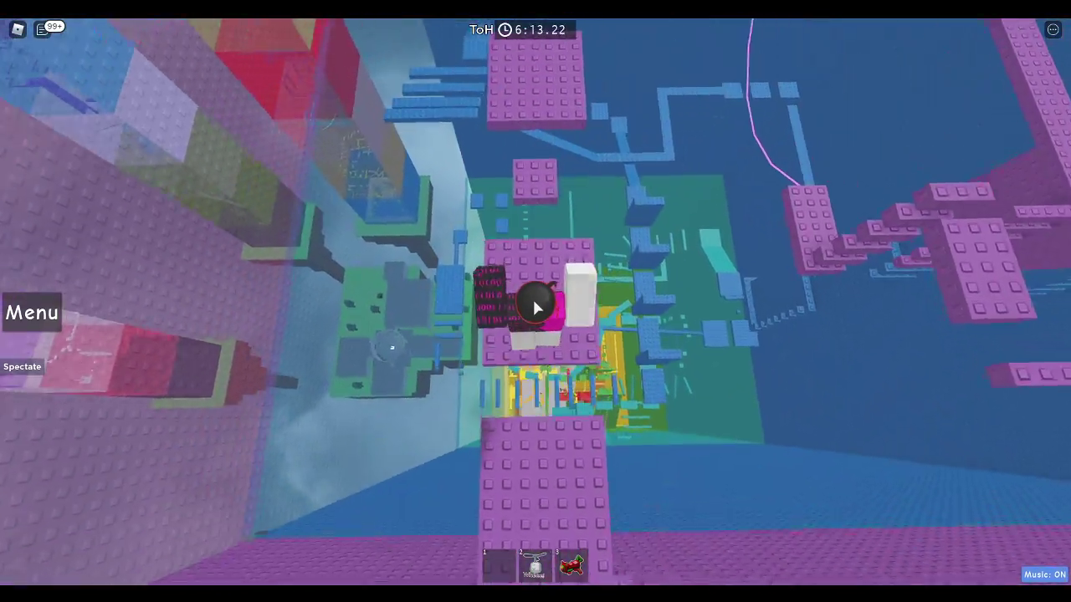
key("w")
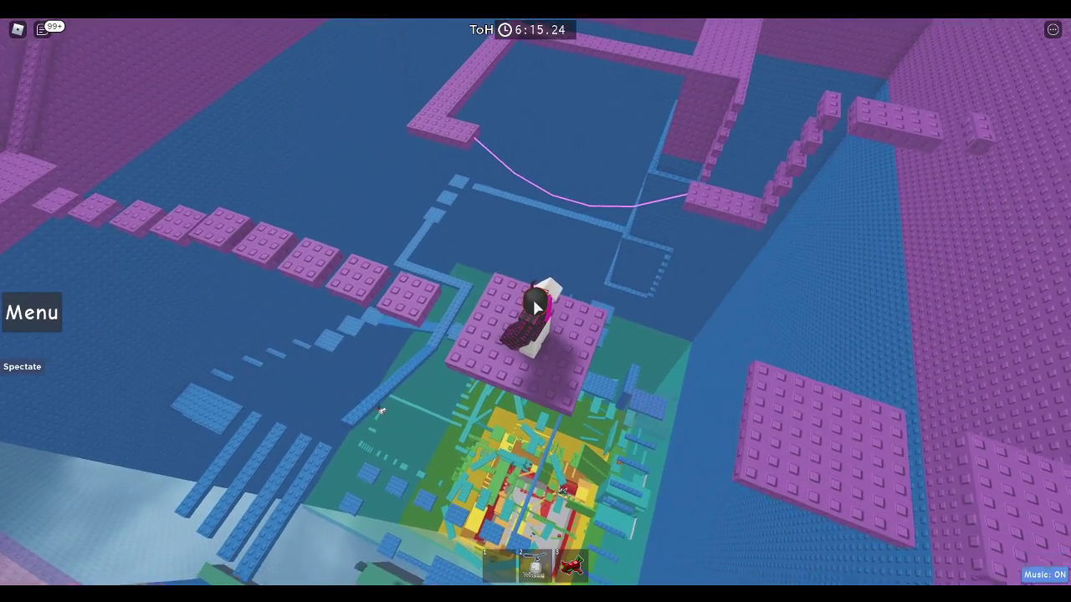
Step: Swing the camera around the avatar and move it beside the purple wall
key("Right")
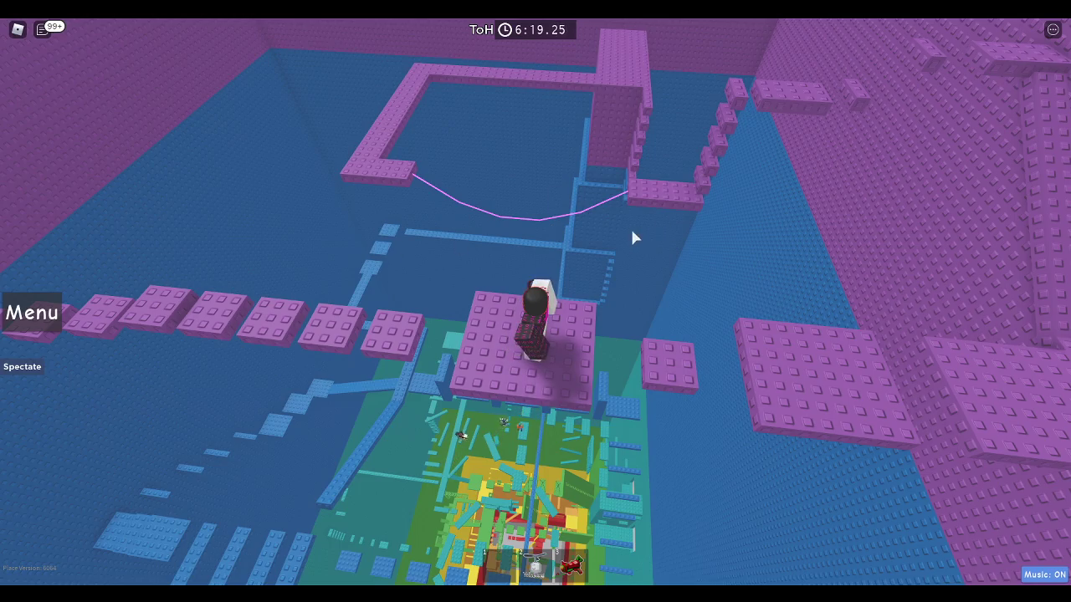
scroll(538, 309, "up", 5)
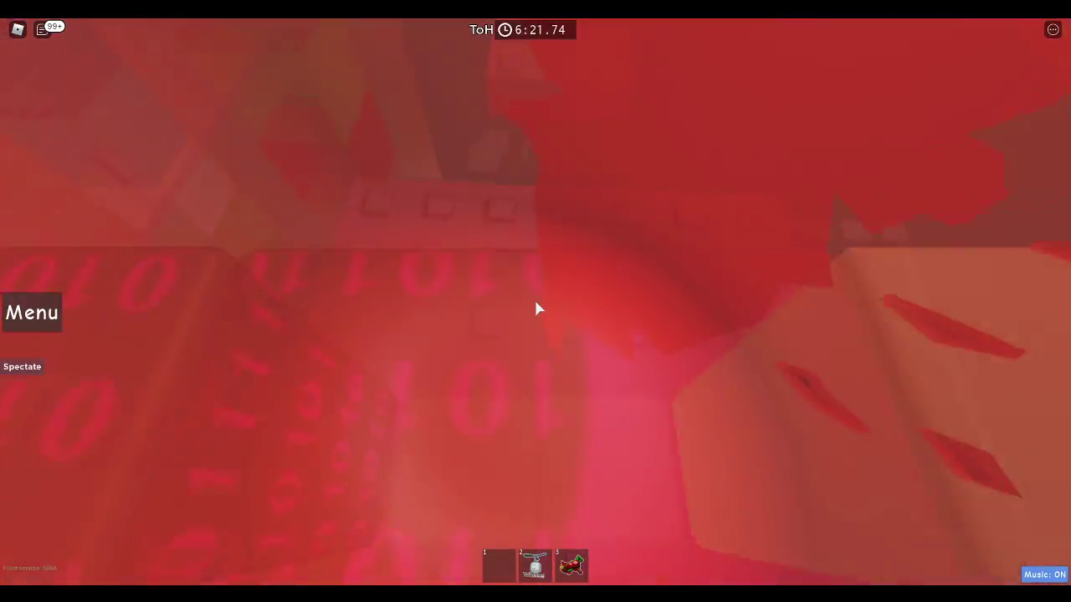
scroll(538, 309, "down", 5)
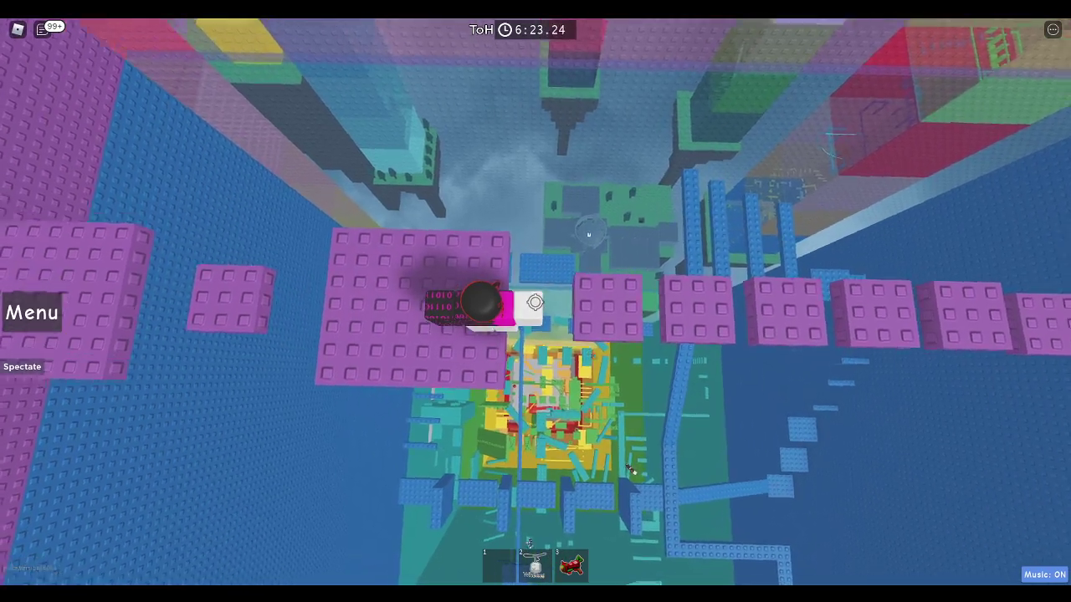
scroll(535, 302, "up", 5)
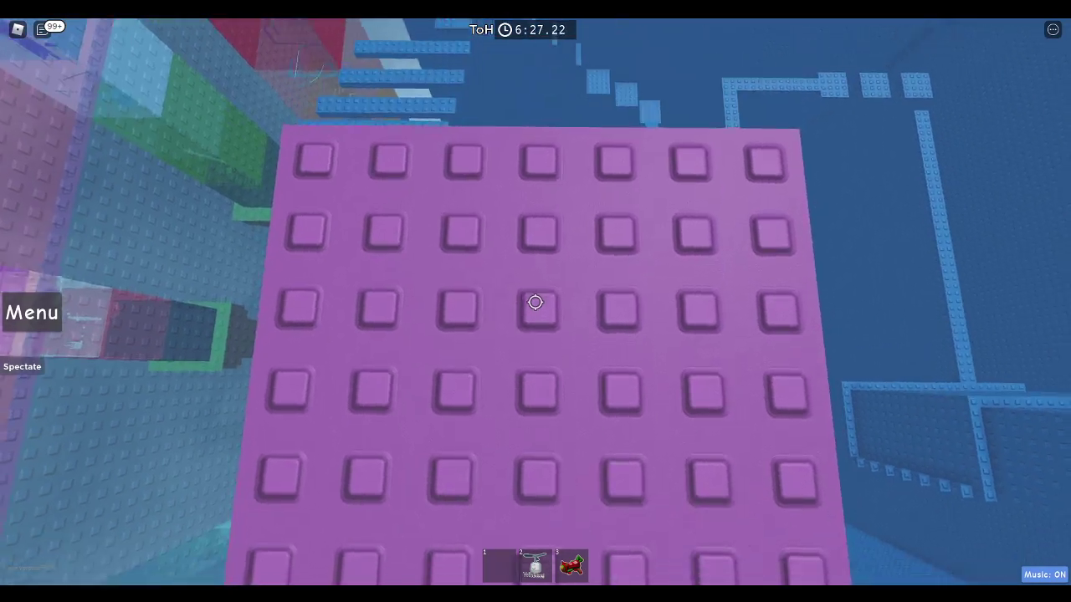
scroll(536, 302, "down", 3)
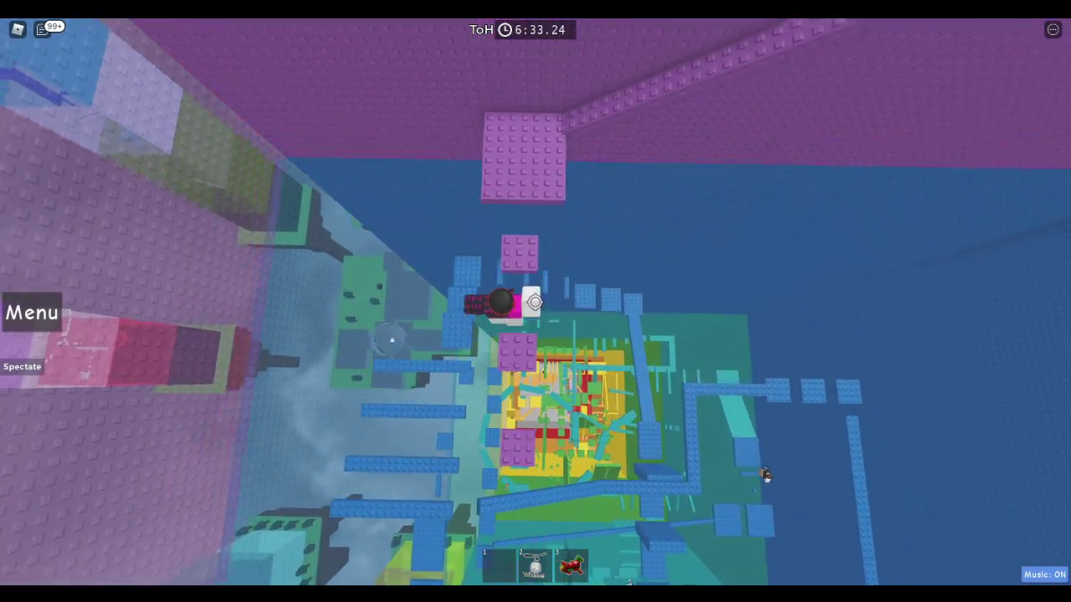
key("shift")
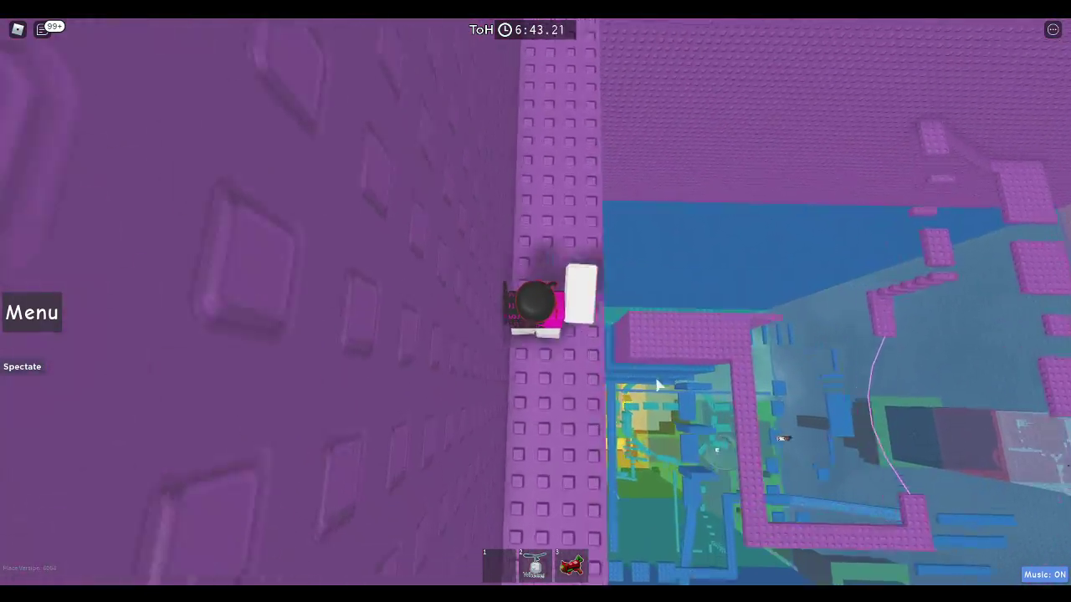
Step: Climb up the purple tower, turning the view to look up from under the beam
key("w")
scroll(630, 332, "up", 5)
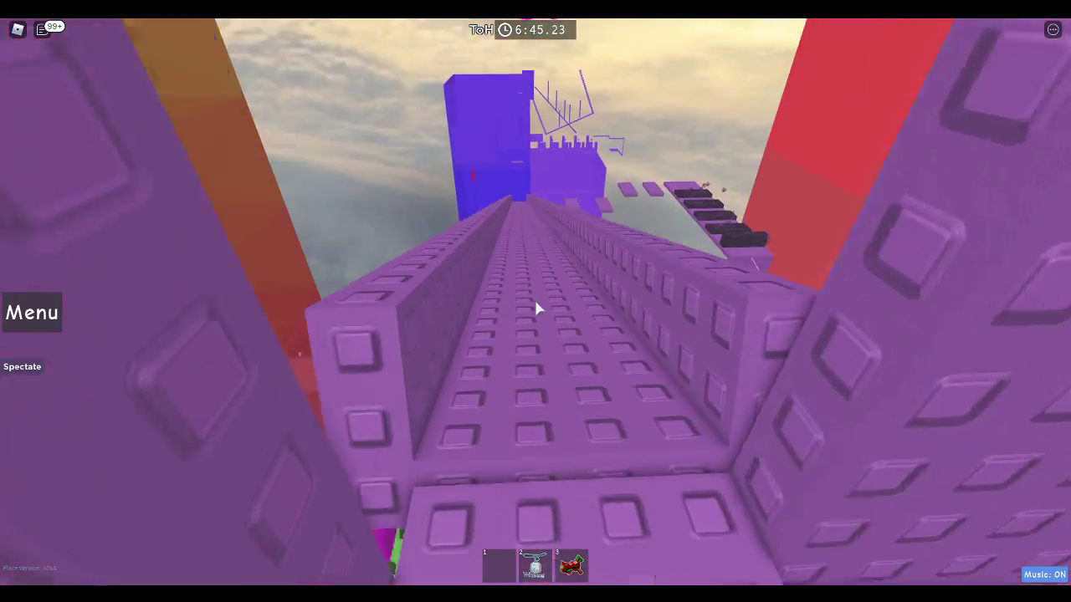
scroll(538, 306, "down", 5)
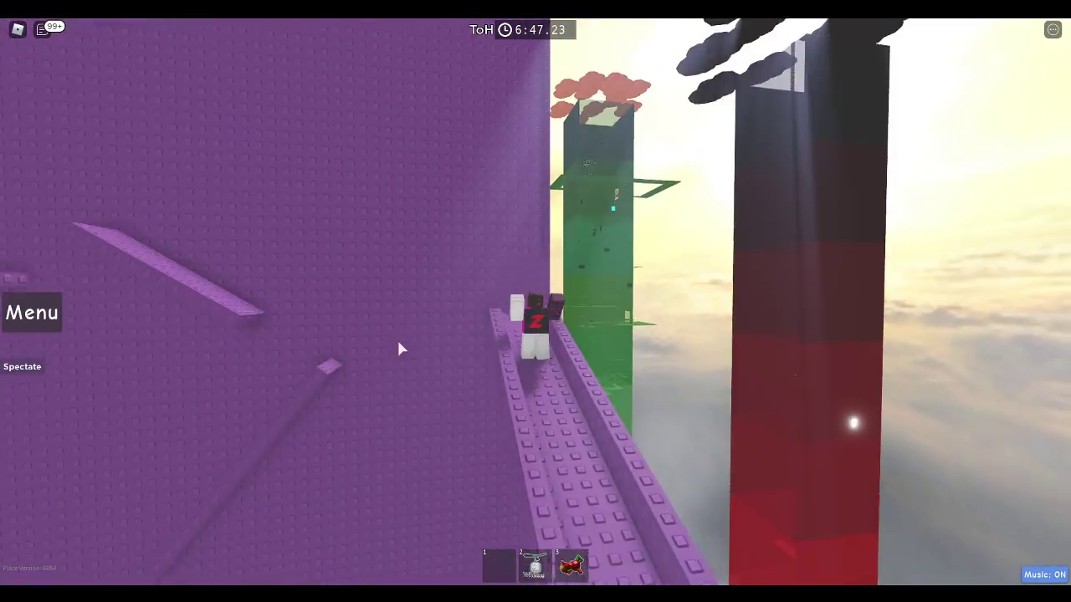
key("Left")
key("Left")
key("Left")
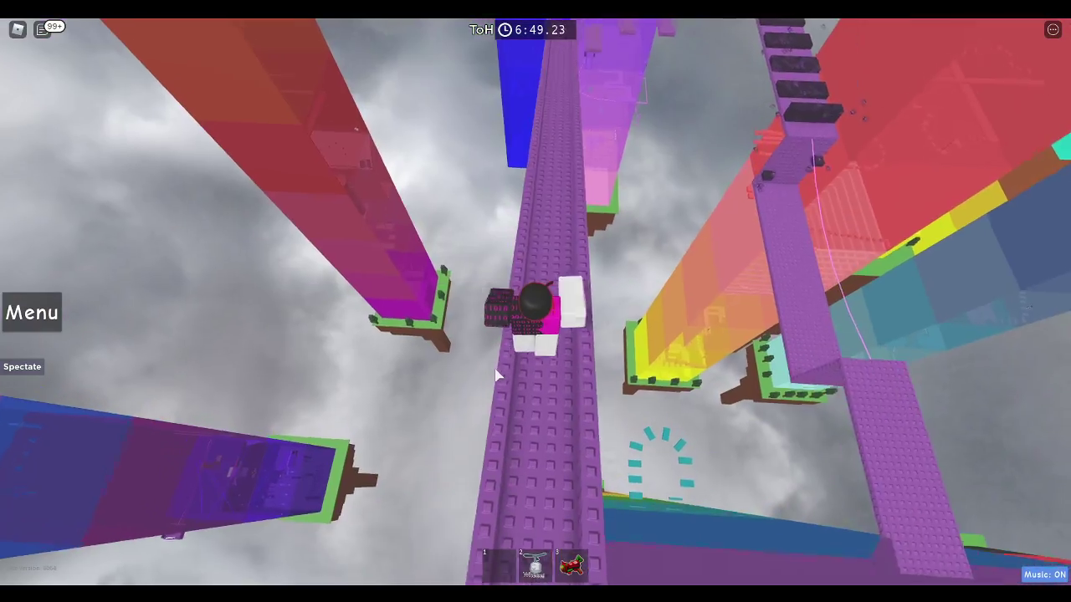
key("Page_Down")
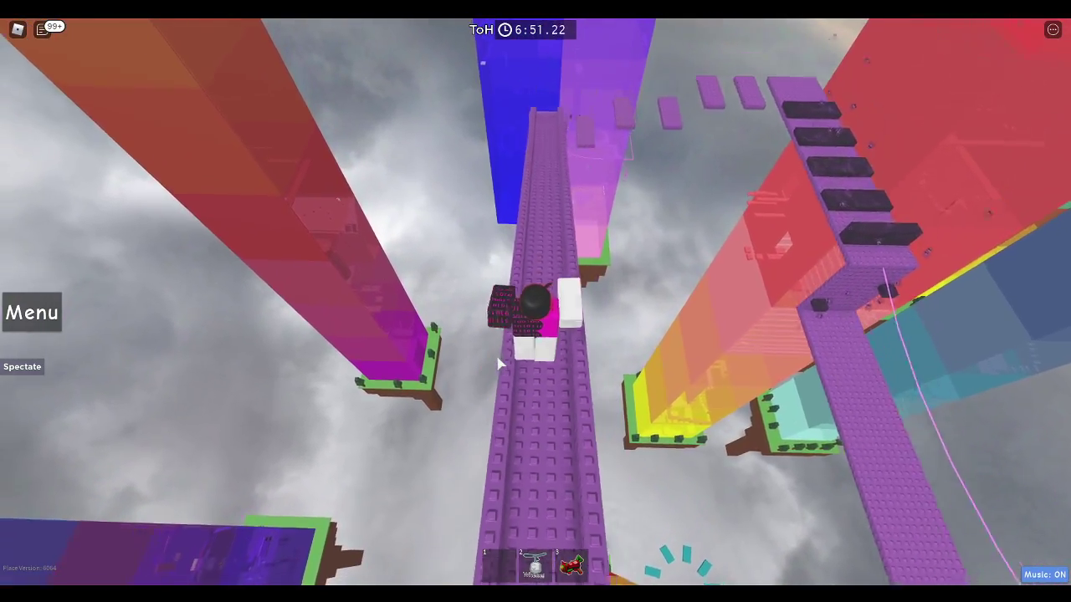
key("Left")
key("Left")
key("Left")
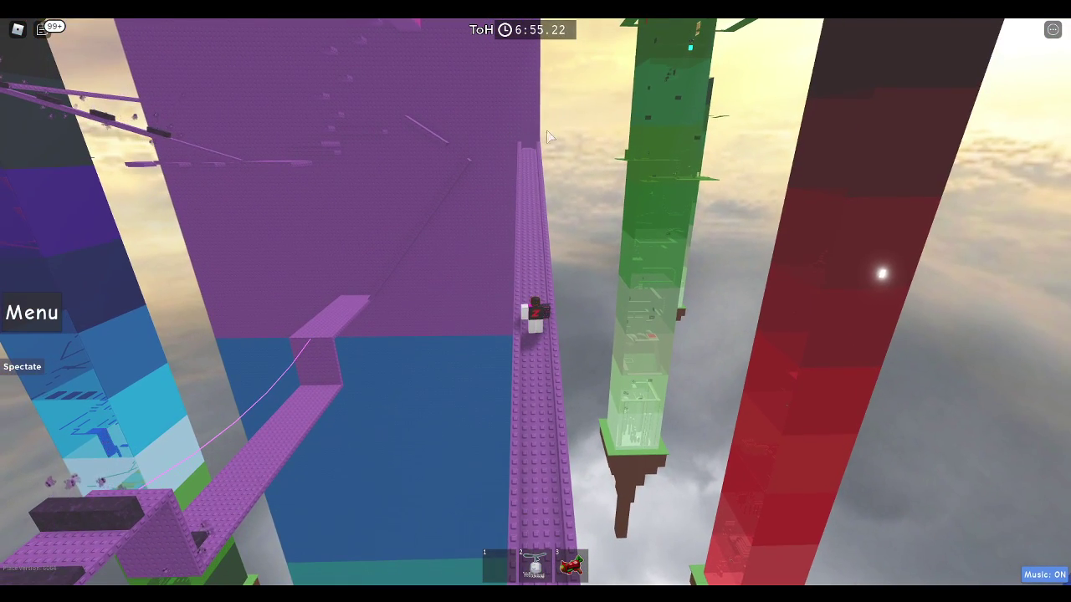
key("Left")
key("Left")
key("Page_Up")
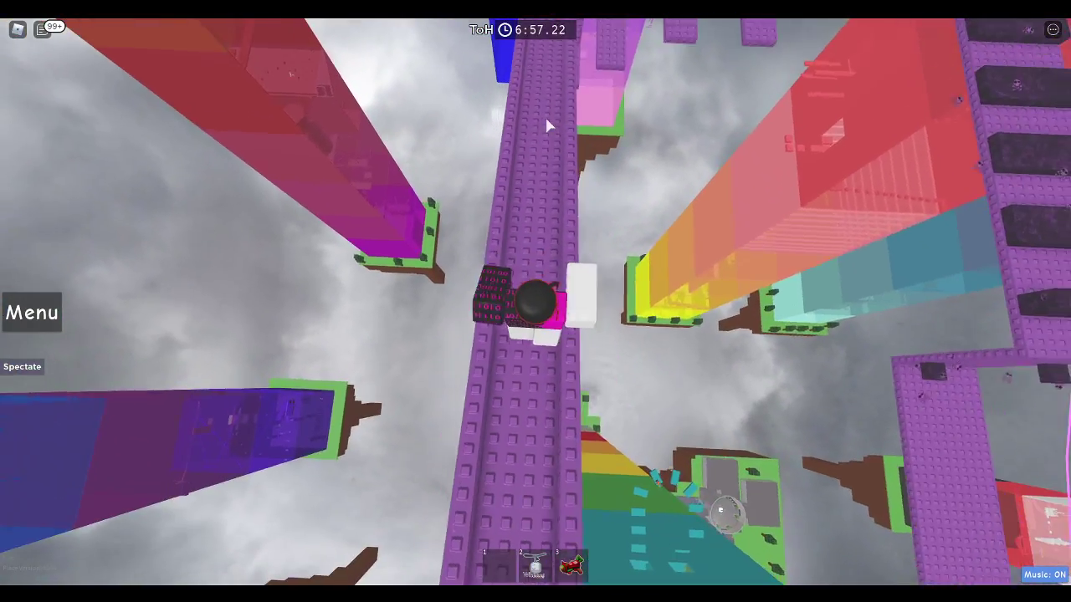
Step: Walk along the purple beam onto the platform and advance to the next platform
key("w")
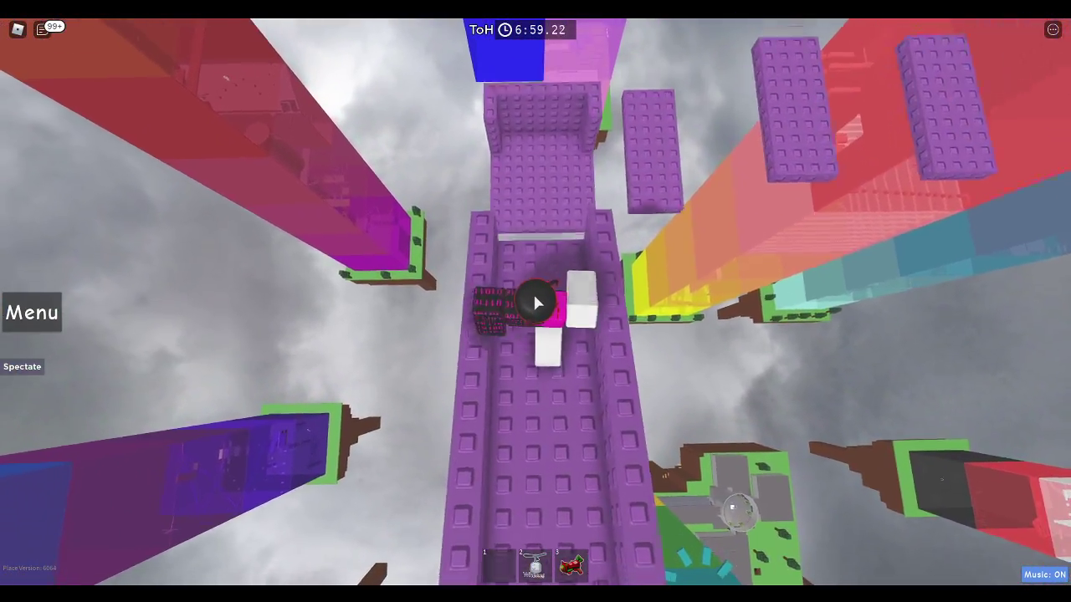
key("shift")
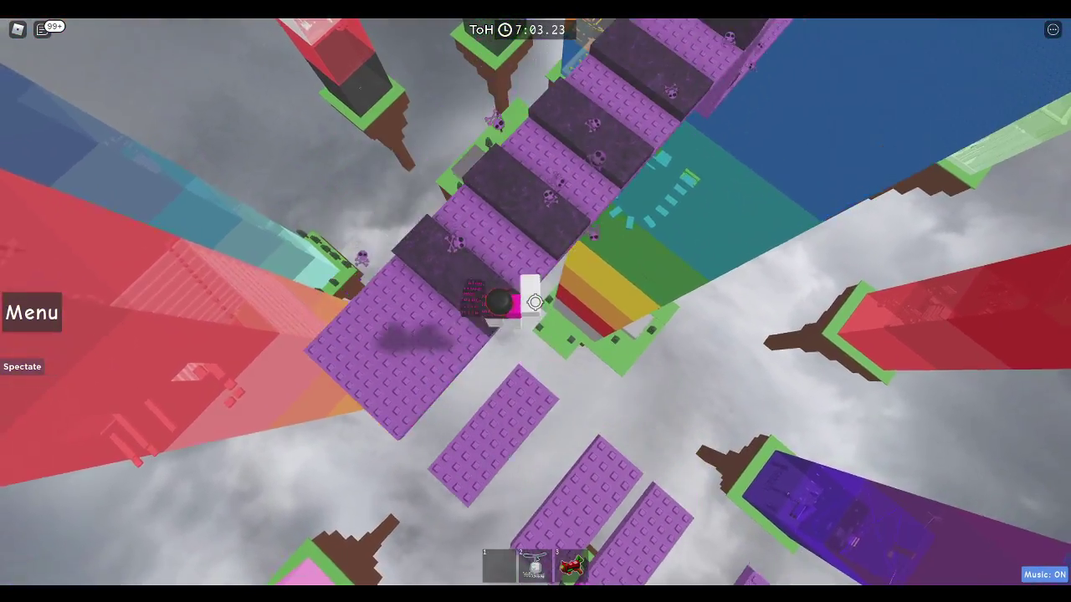
key("w")
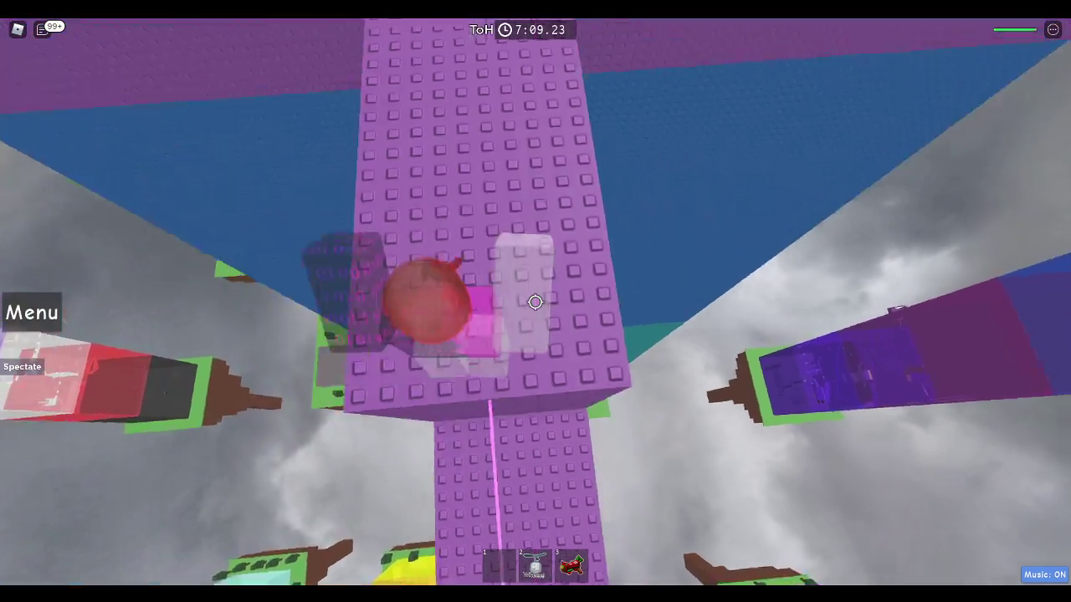
key("shift")
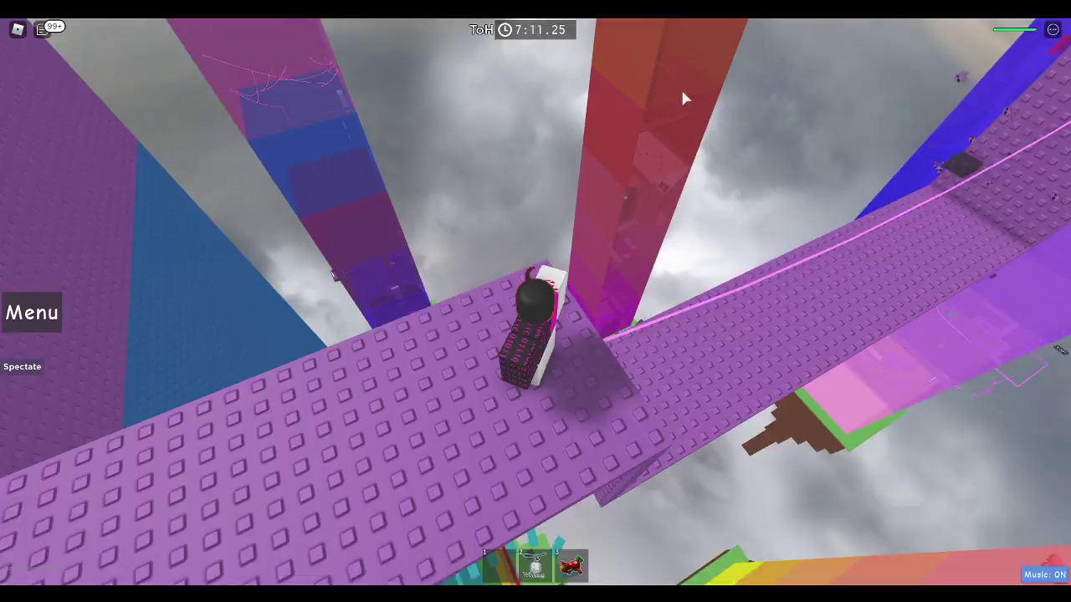
key("shift")
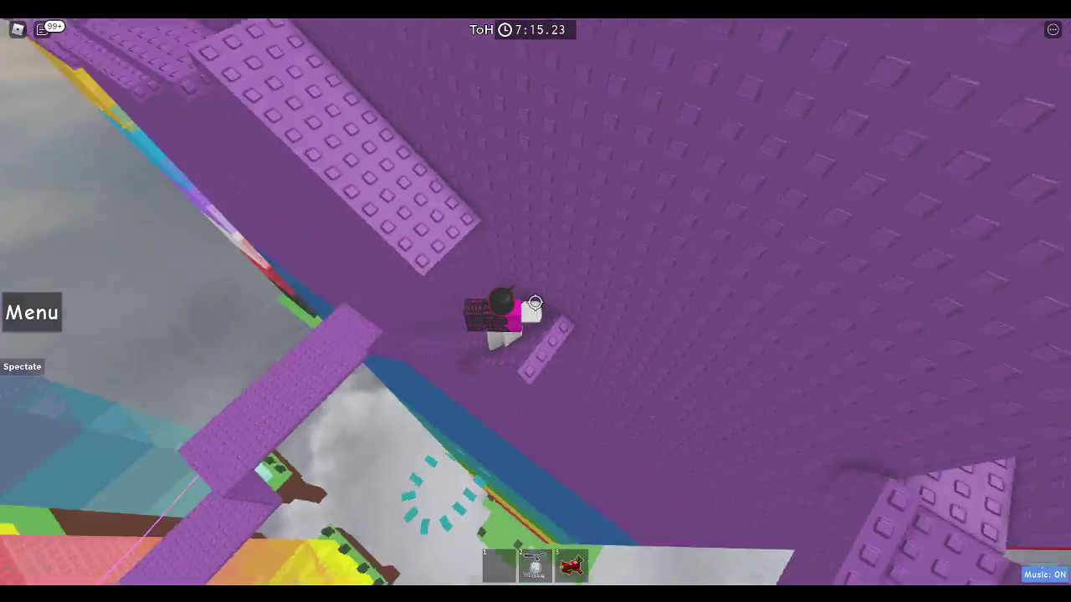
key("shift")
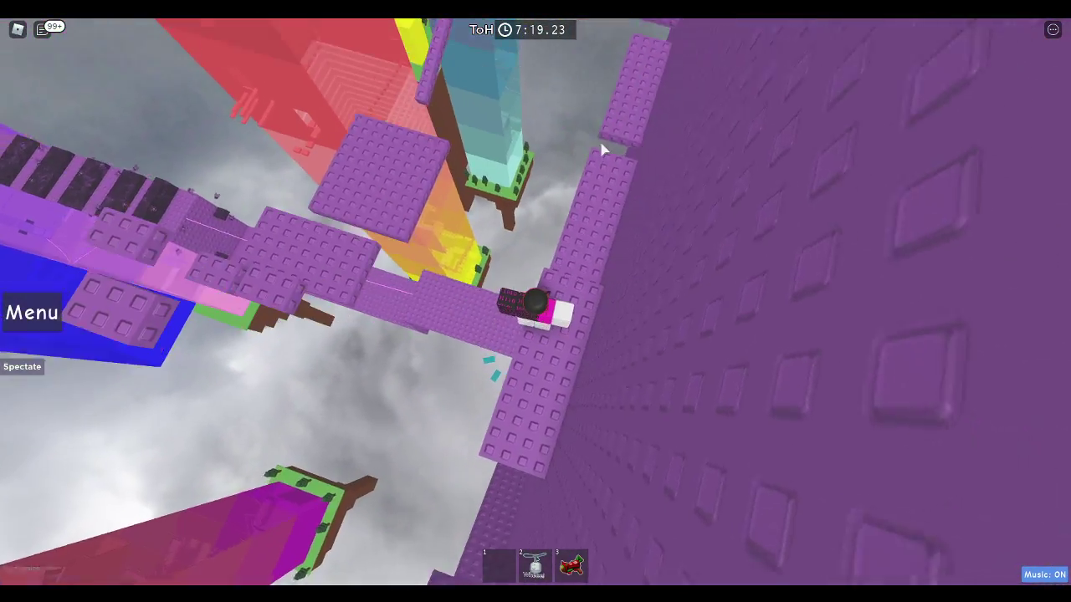
Step: Climb the studded purple truss, rotating the view to keep it upright
key("w")
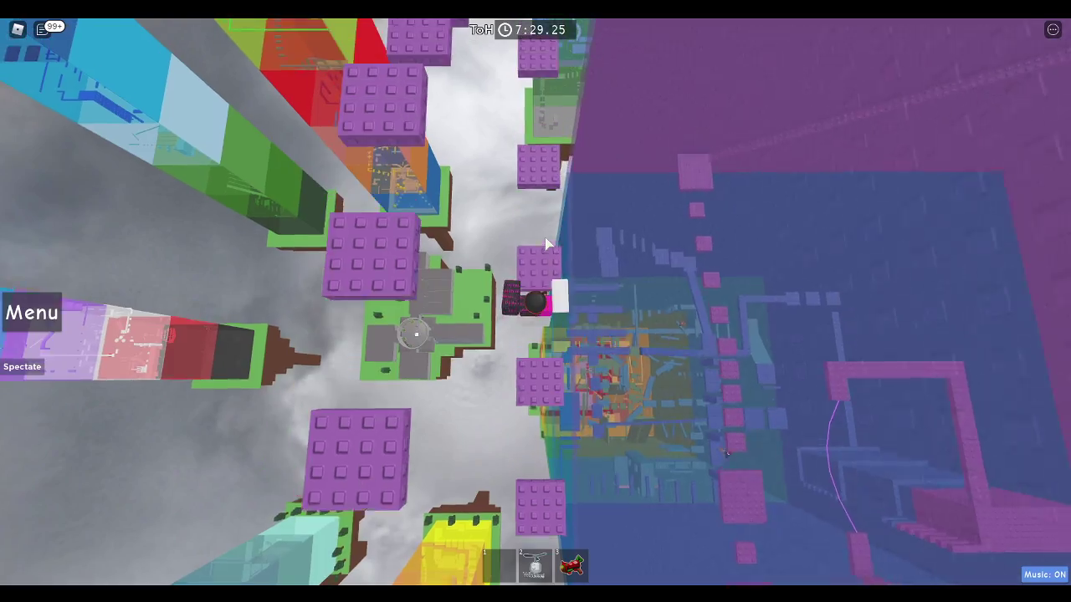
key("Left")
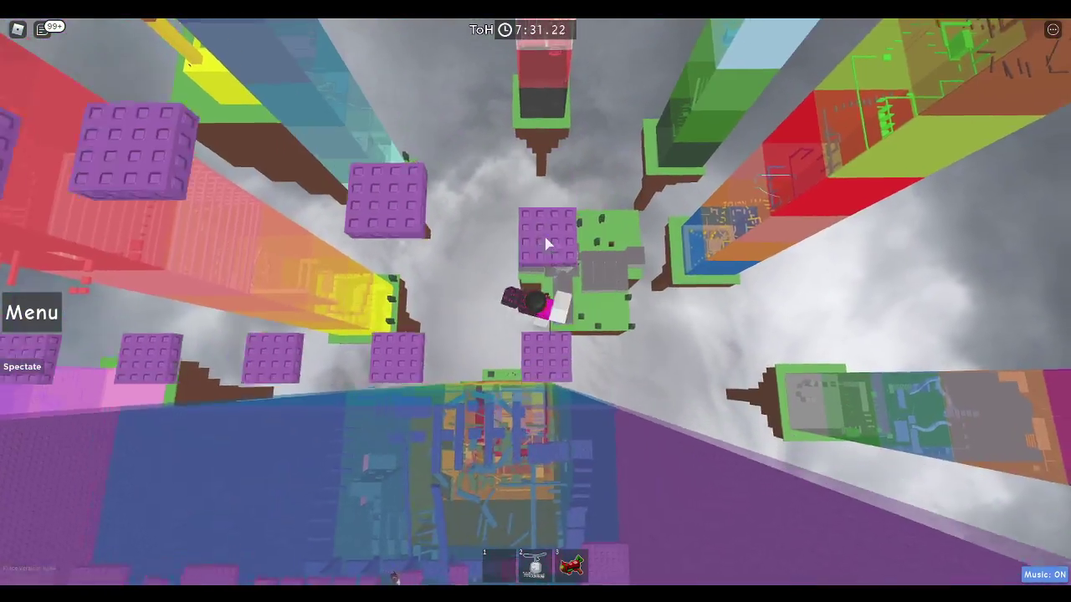
key("w")
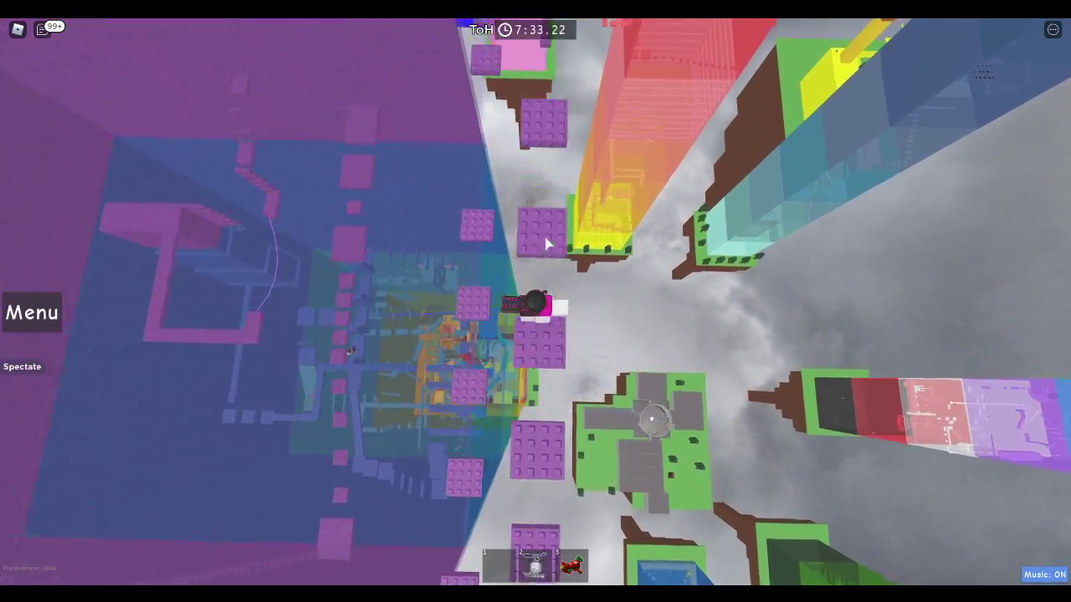
key("w")
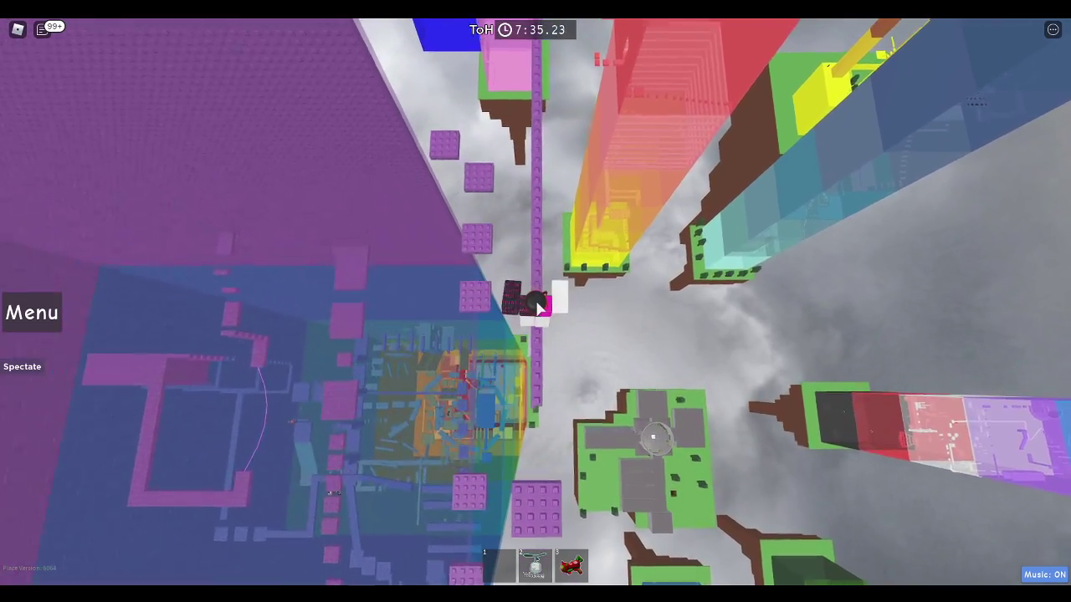
key("Left")
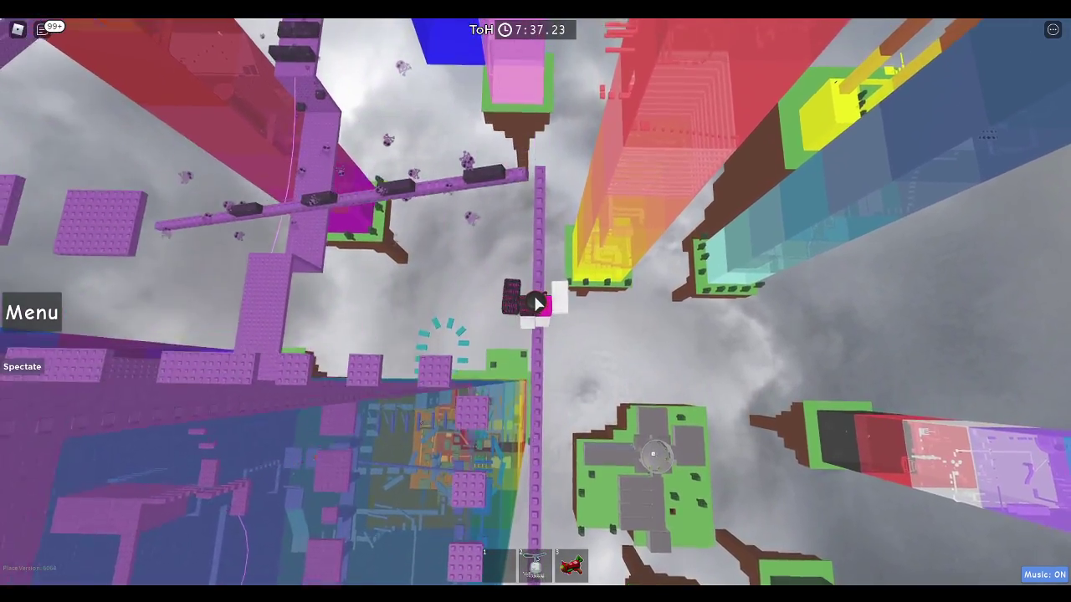
key("Right")
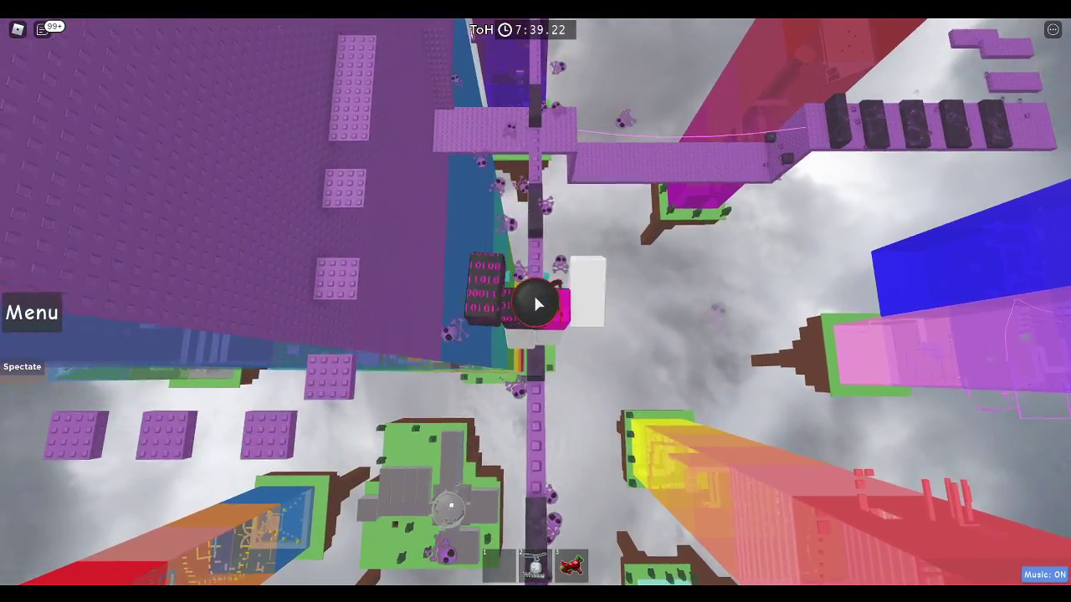
key("w")
key("w")
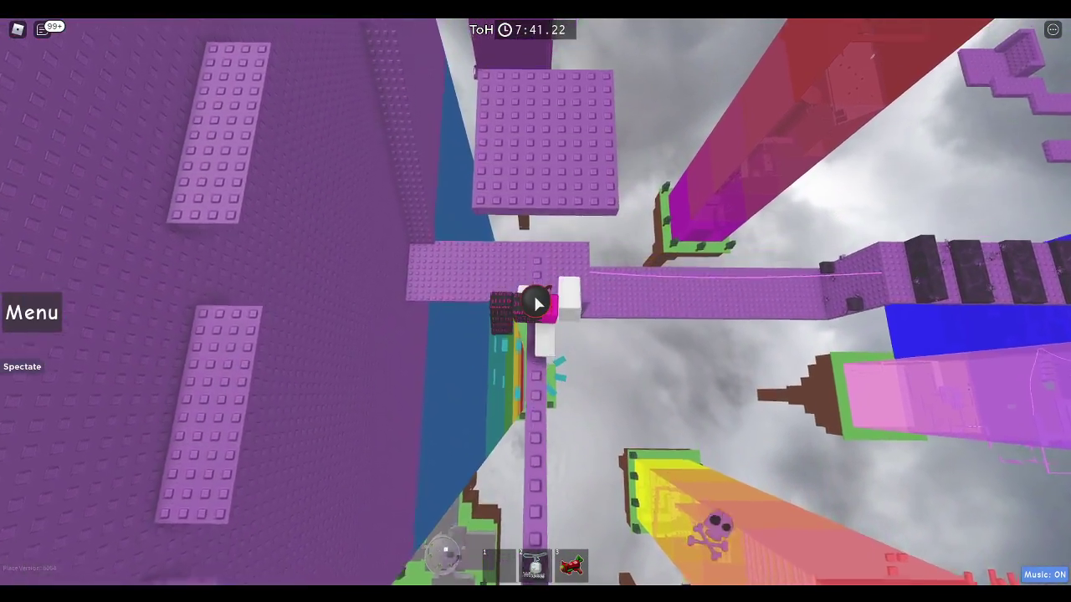
key("shift")
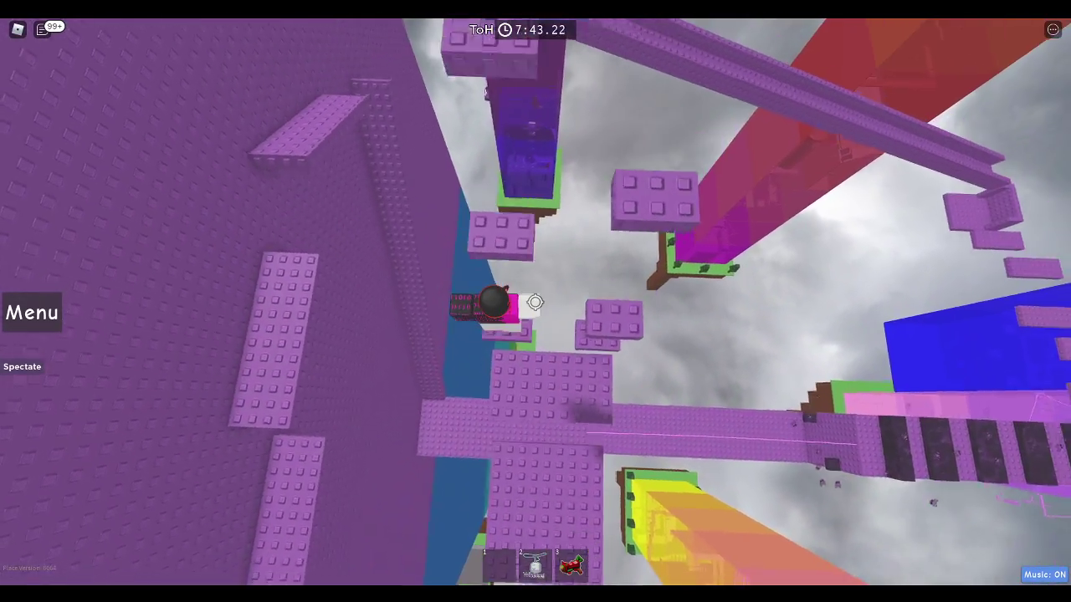
key("w")
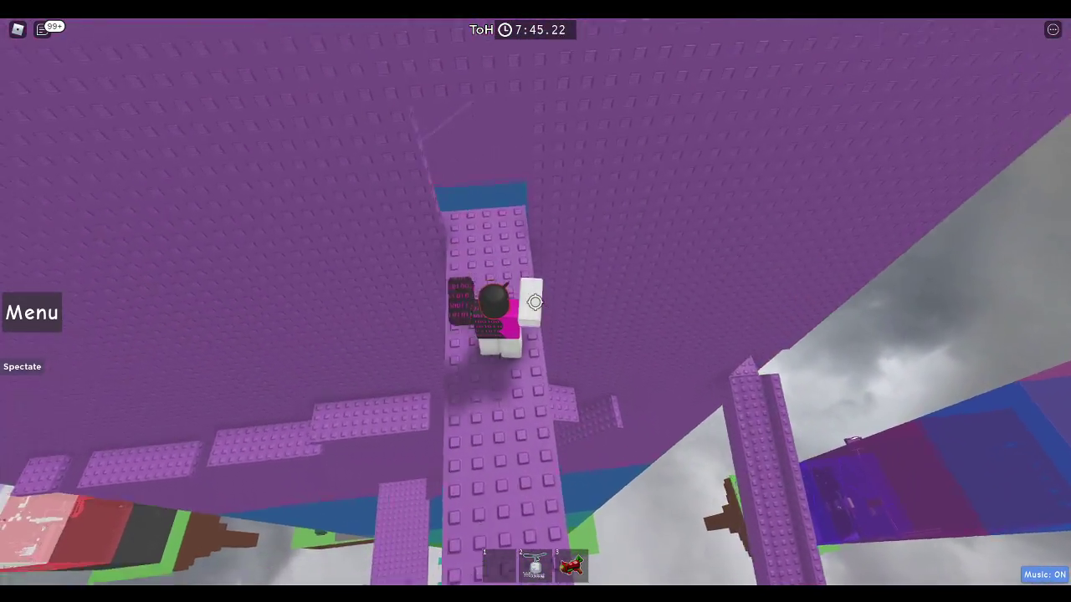
Step: Step onto the purple ledge above the tall shaft and move up against the pink wall
key("w")
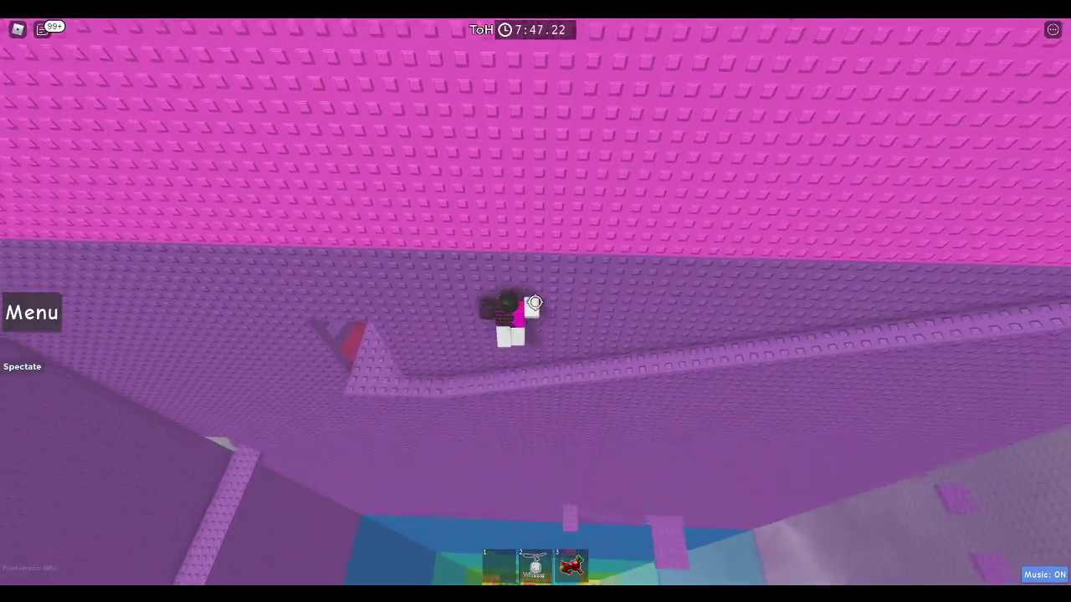
key("w")
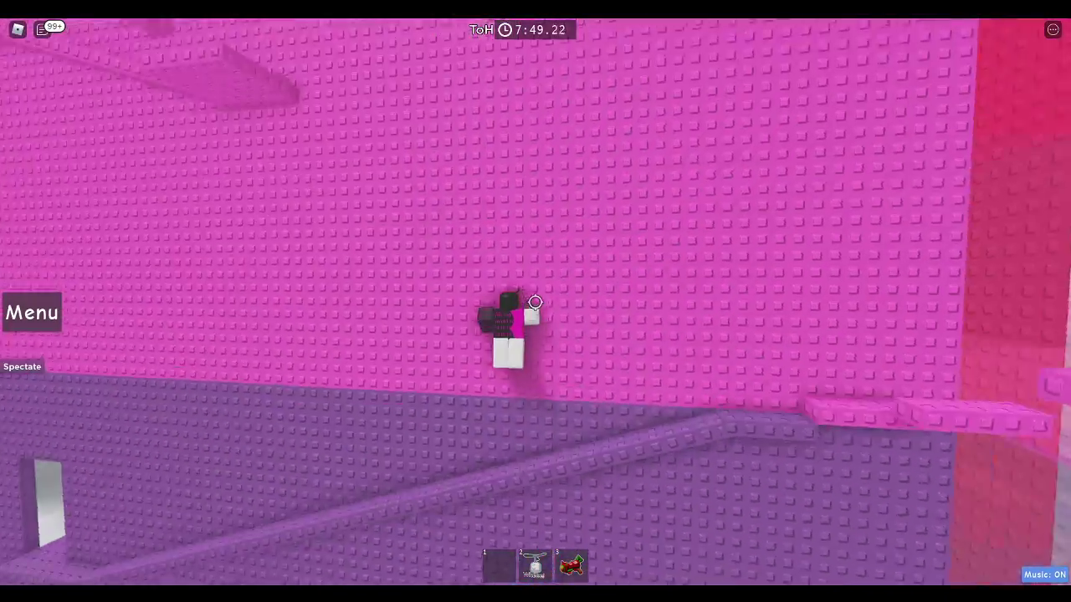
key("w")
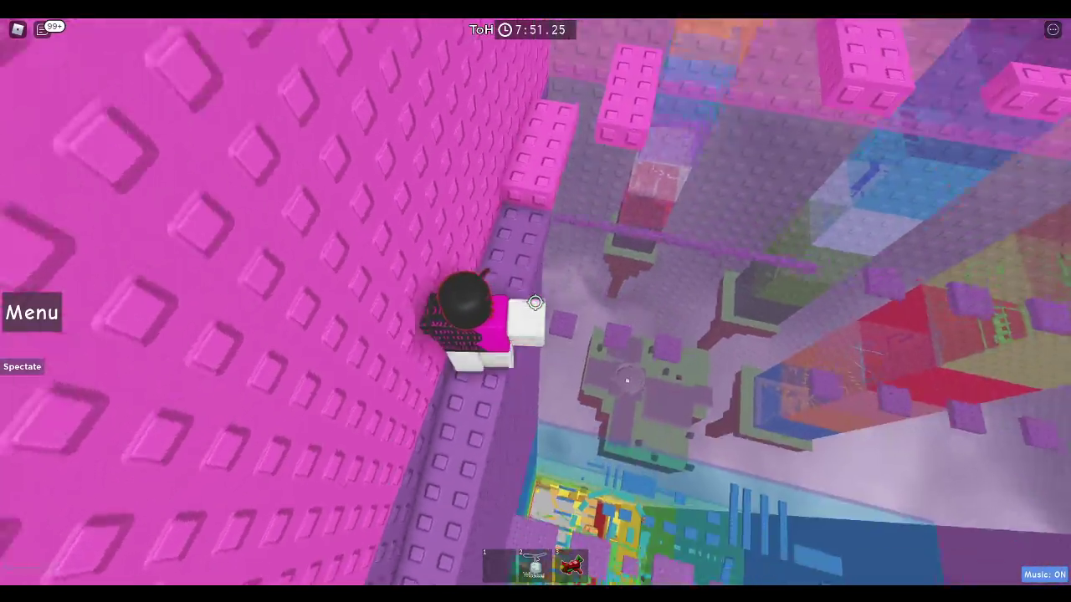
key("shift")
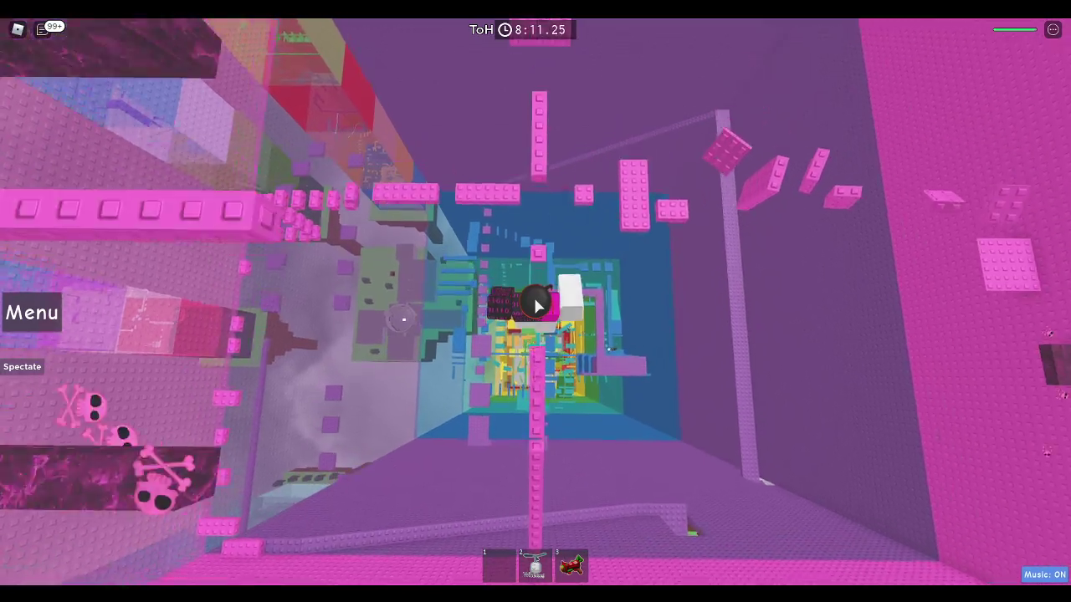
Step: Climb the pink pillars past the skull-marked hazard bricks onto a studded pink beam, toggling Shift Lock
key("shift")
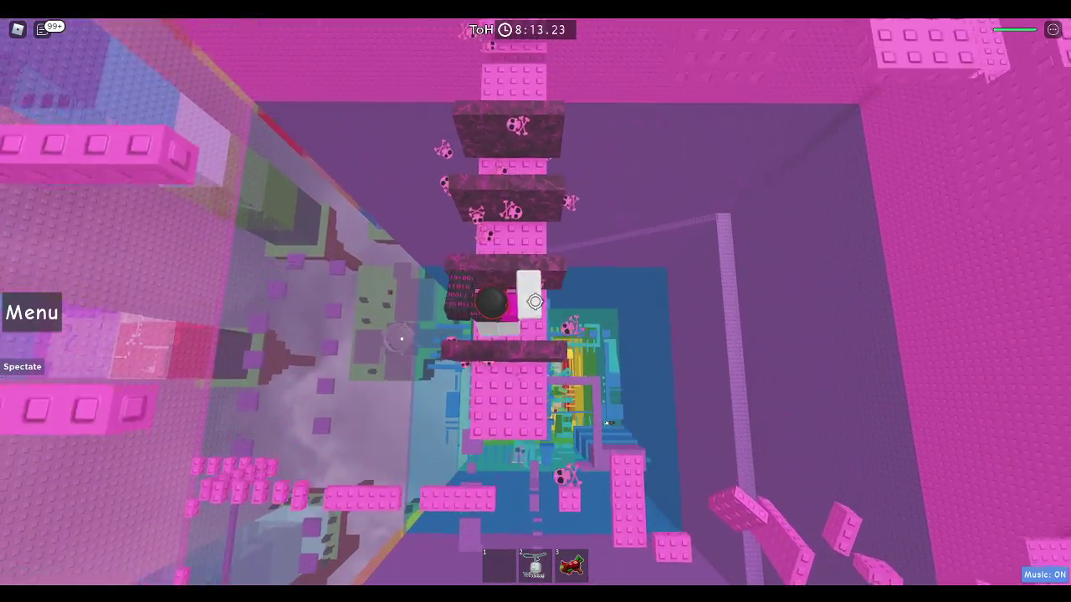
key("w")
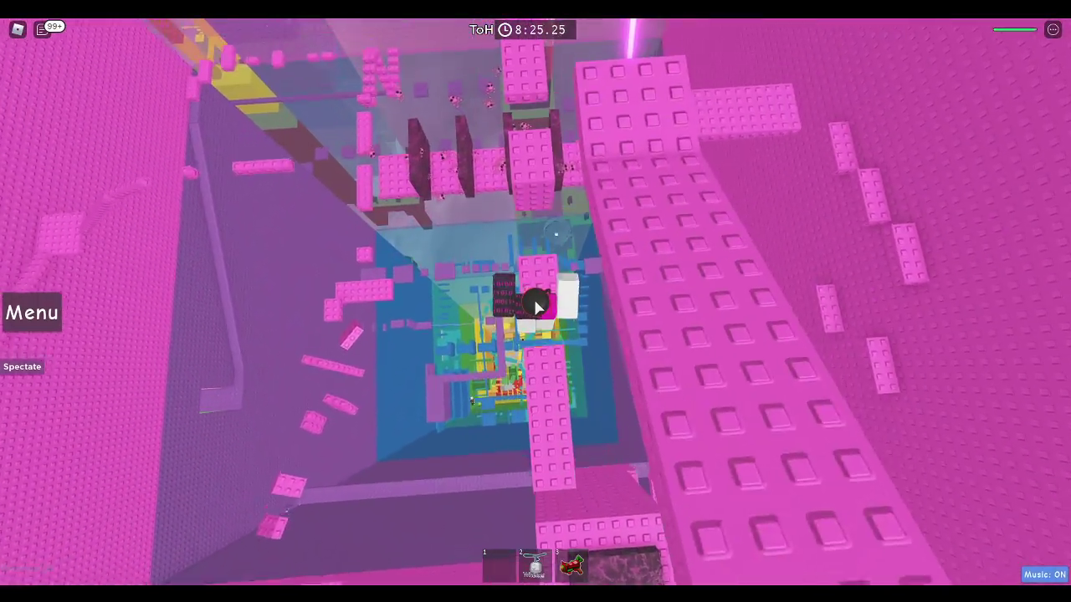
key("shift")
key("shift")
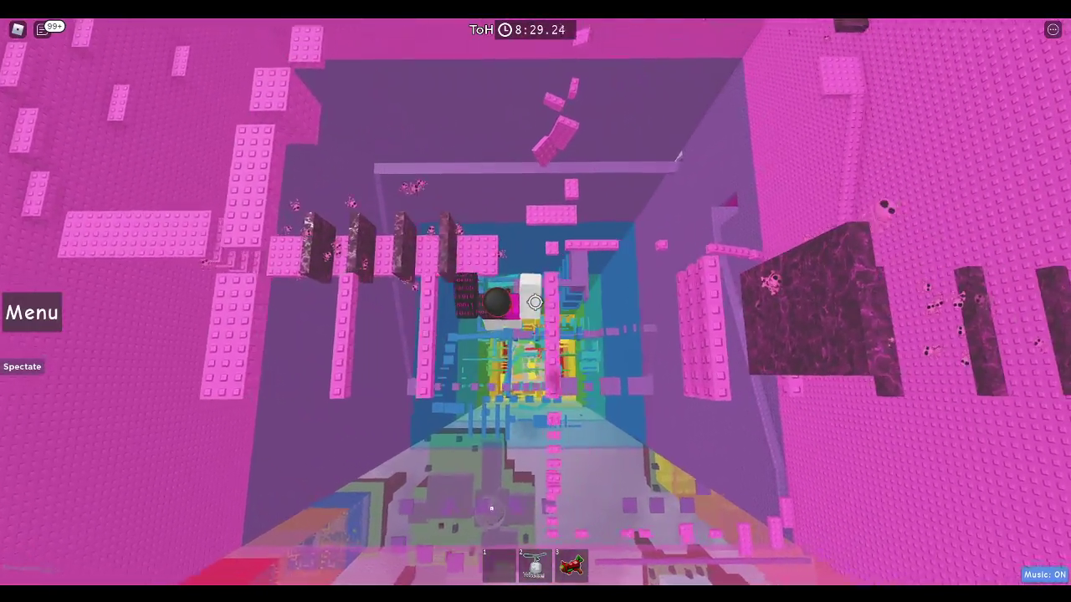
key("shift")
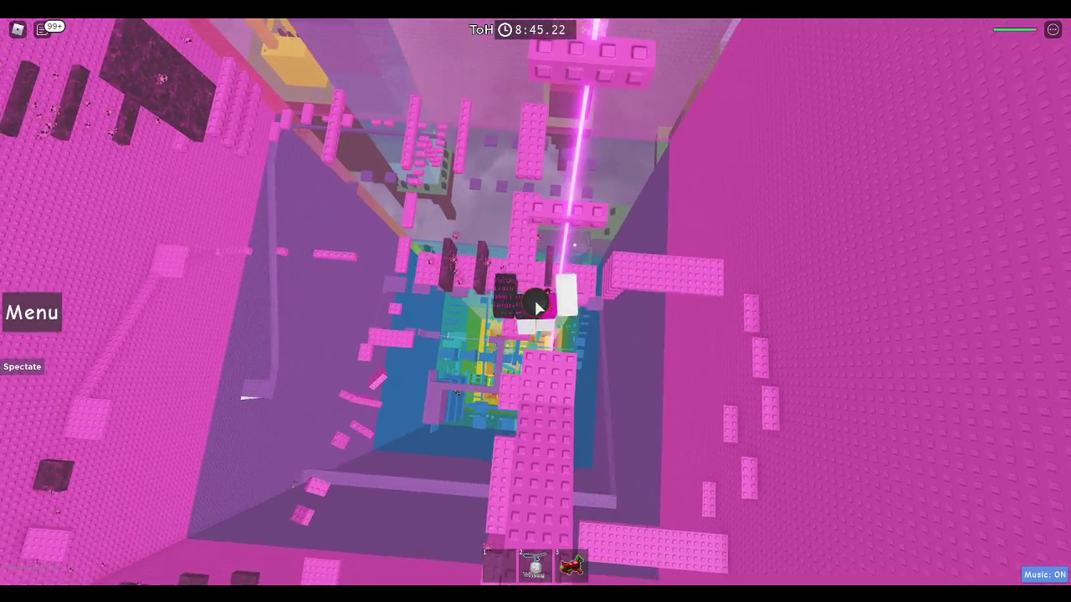
key("shift")
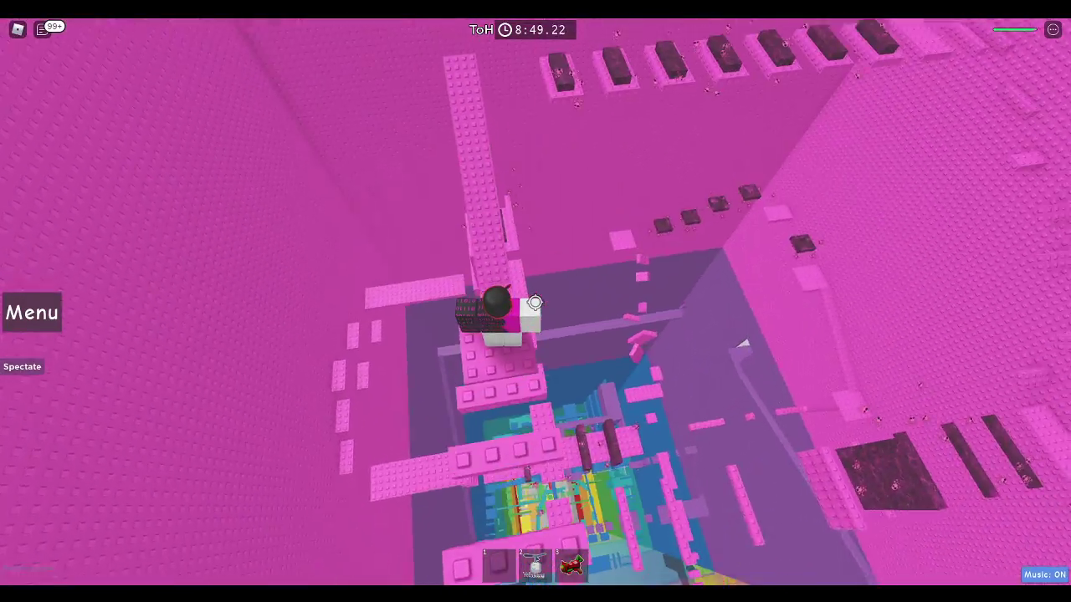
Step: Jump up the last pink ledges onto the broad pink floor, toggling Shift Lock
key("shift")
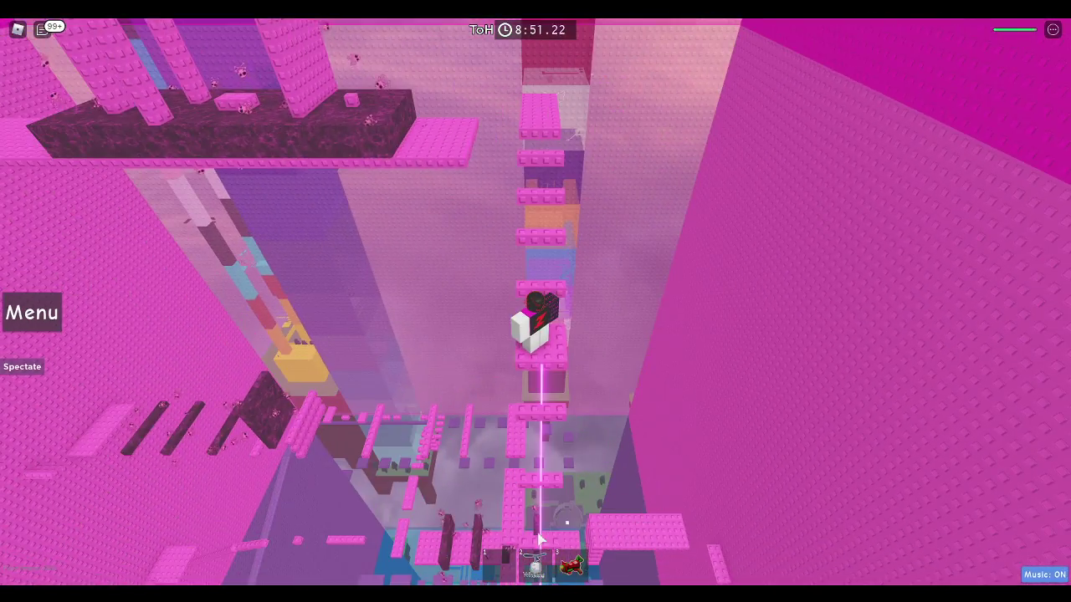
key("shift")
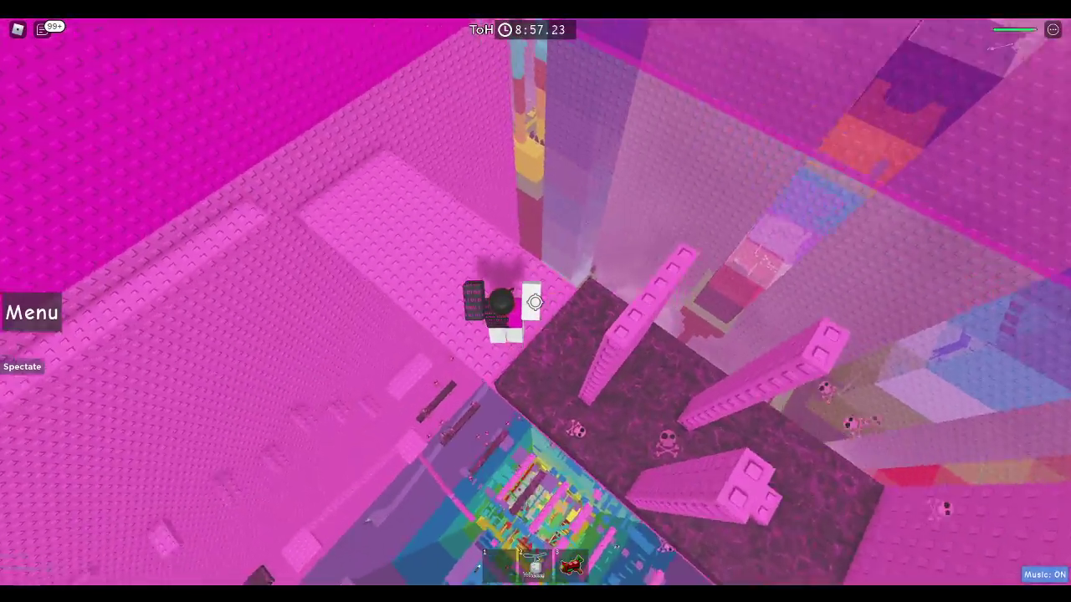
key("shift")
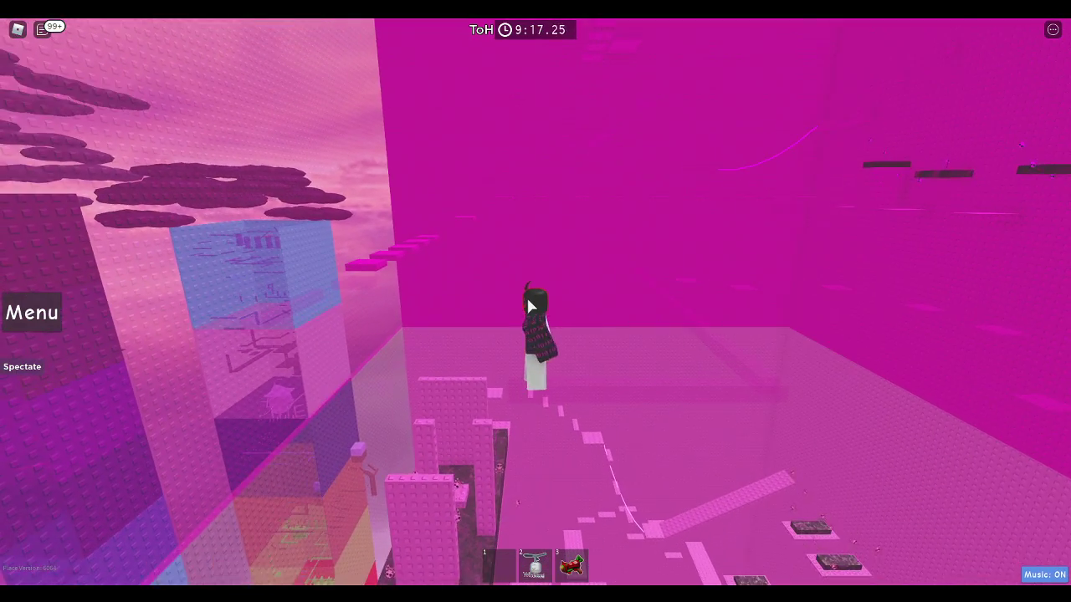
Step: Run along the small pink platforms and dark bricks into the grey winner's room
key("a")
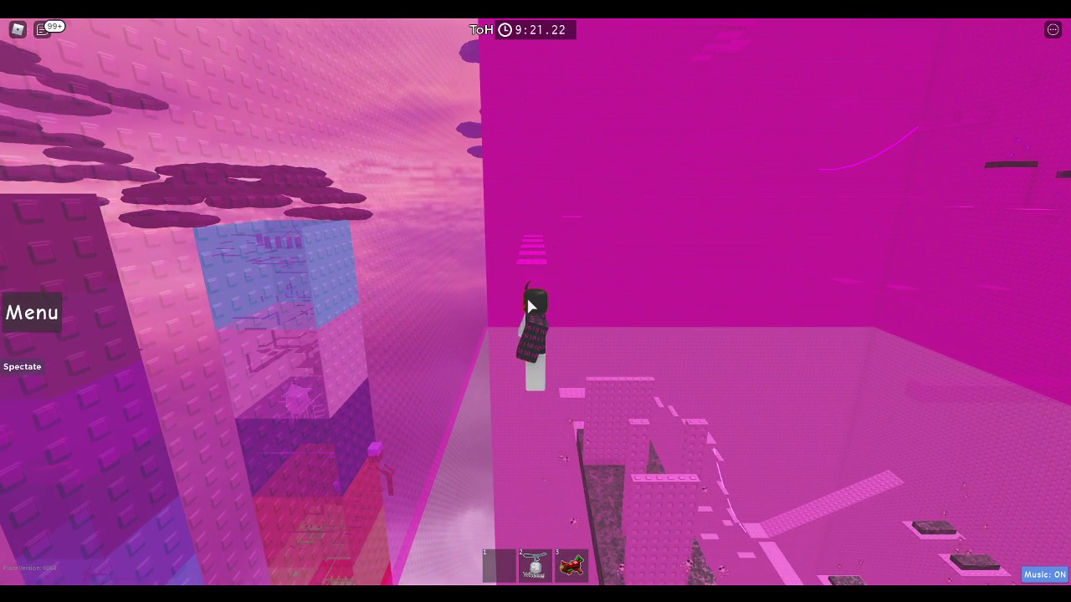
key("a")
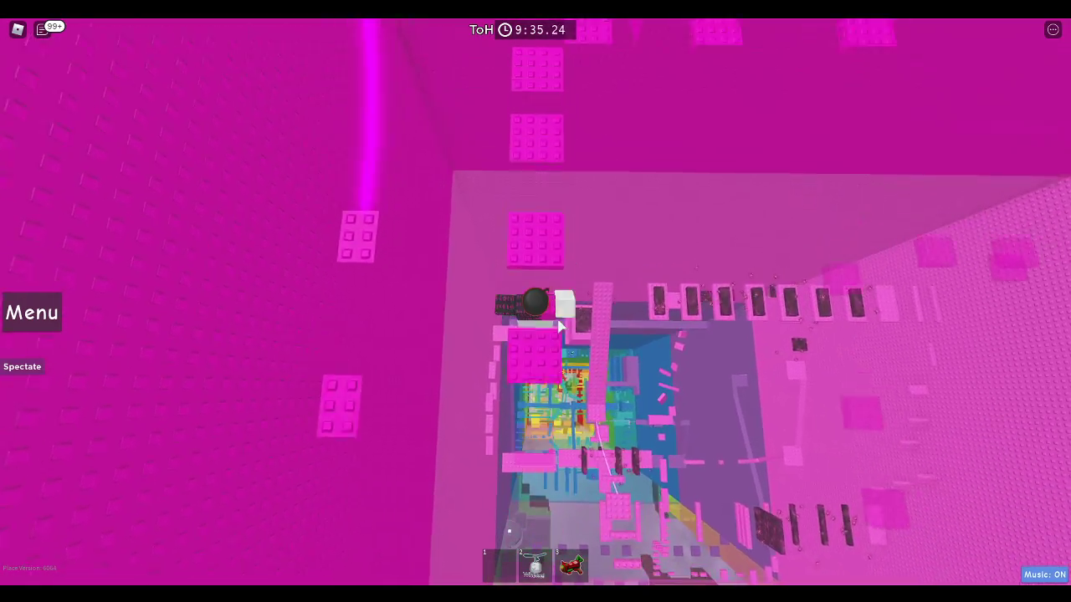
key("shift")
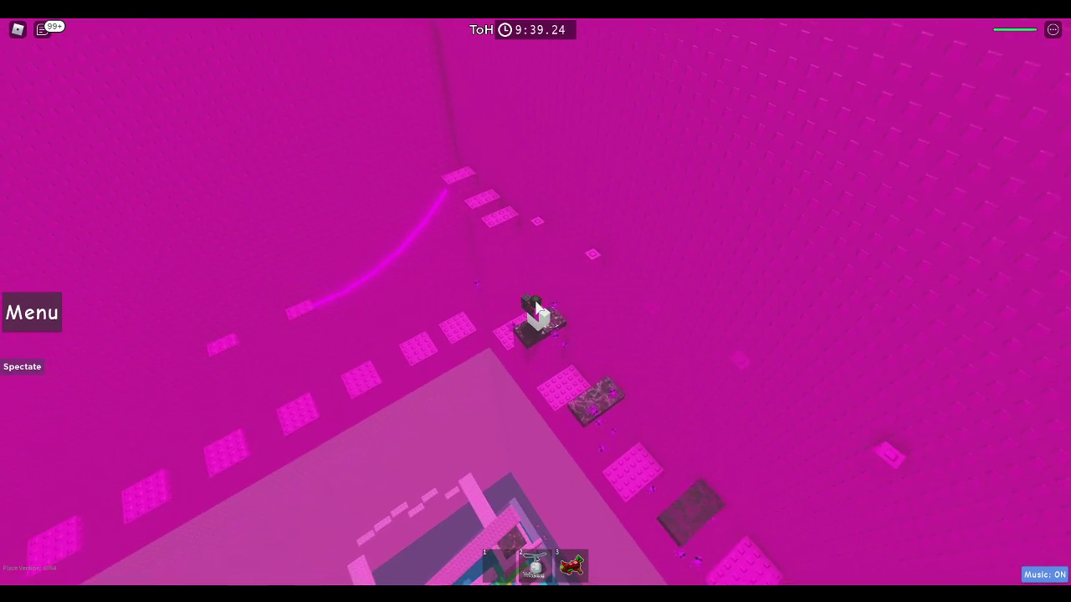
key("shift")
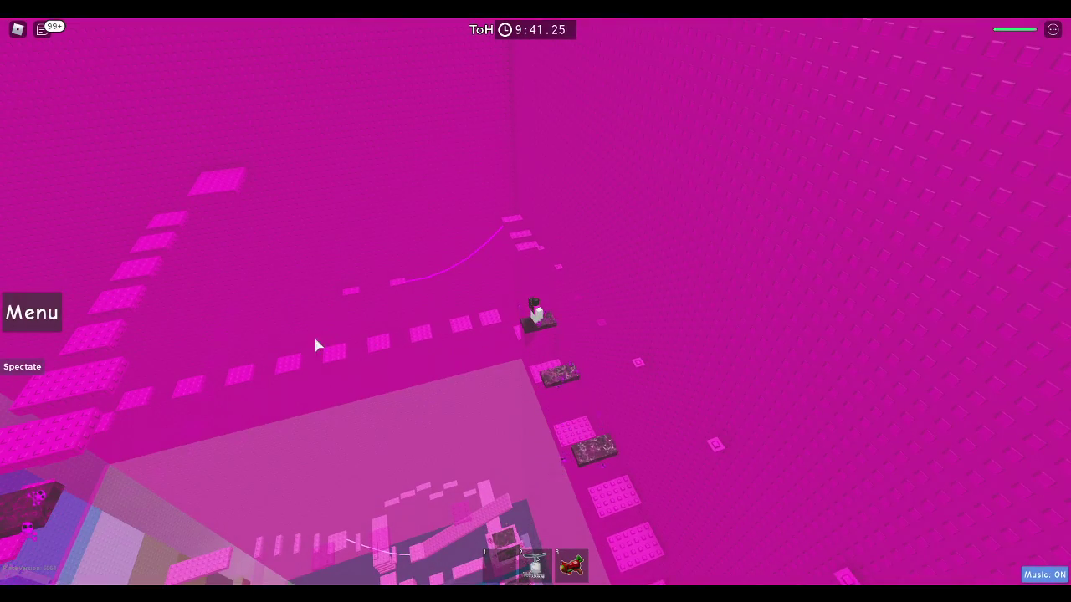
scroll(398, 308, "up", 5)
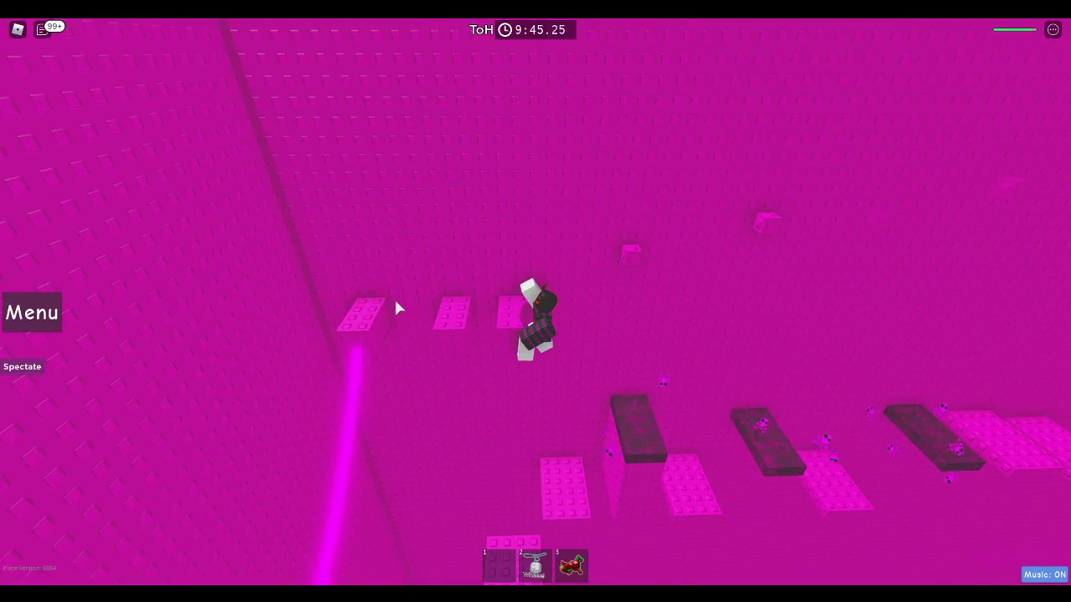
key("shift")
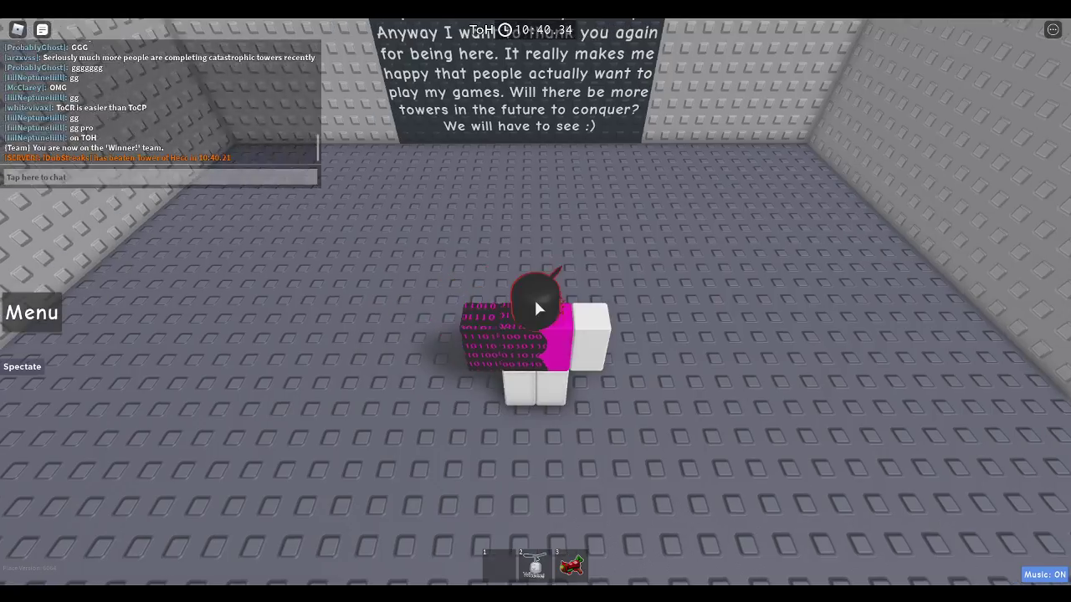
Step: Touch the green brick to respawn, then walk through Intermediate Towers to the Tower of Hecc door
key("s")
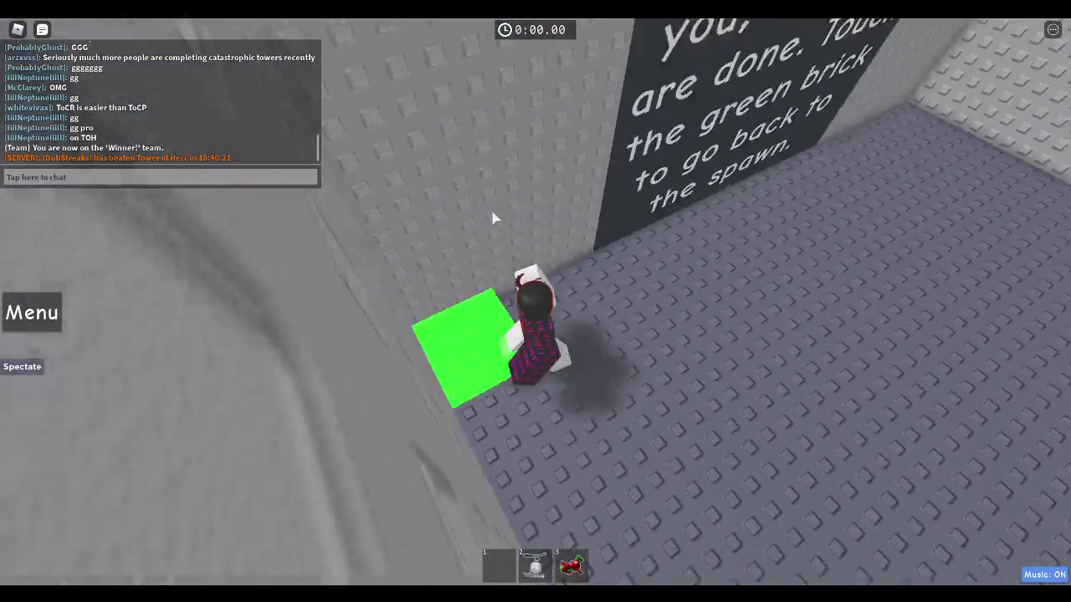
key("w")
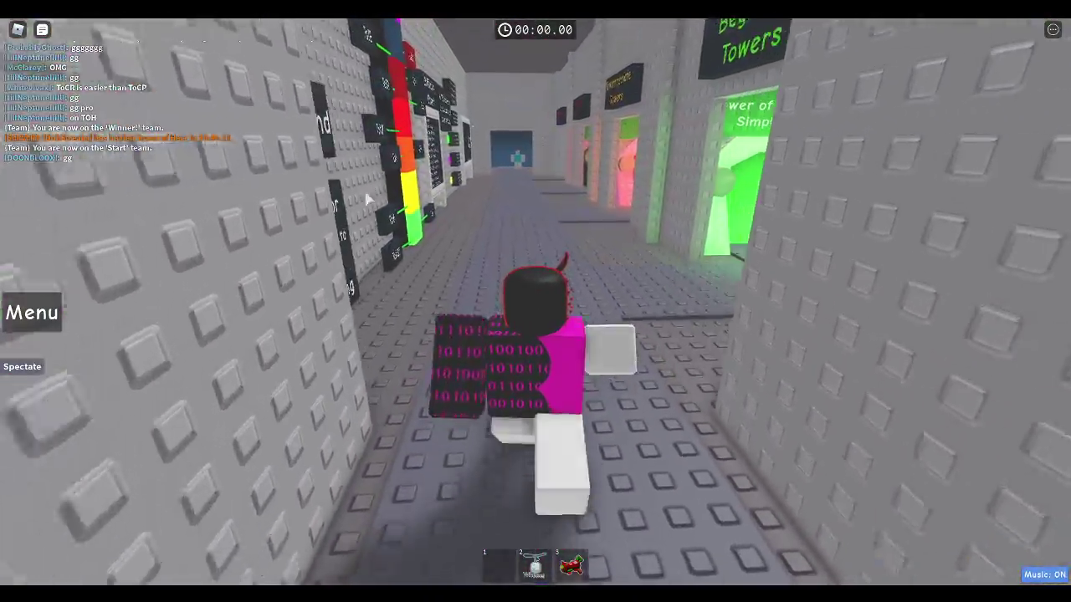
key("w")
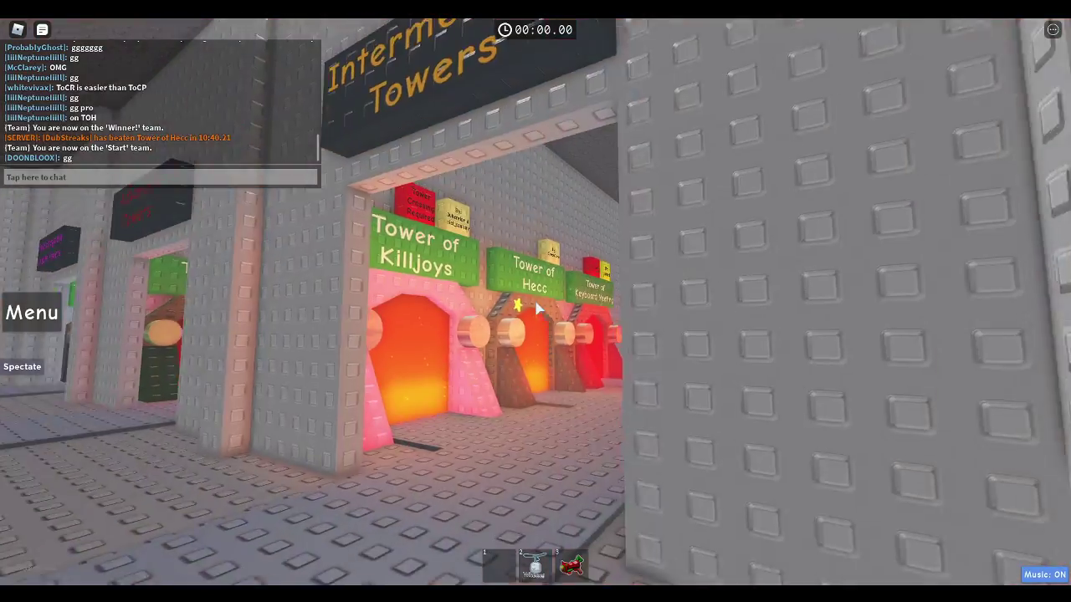
key("w")
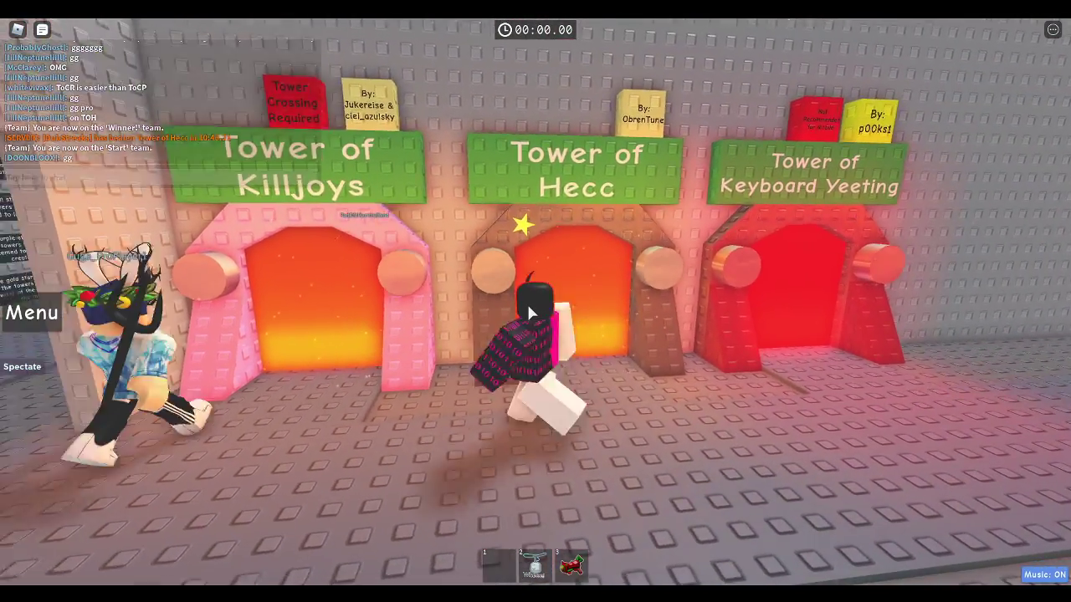